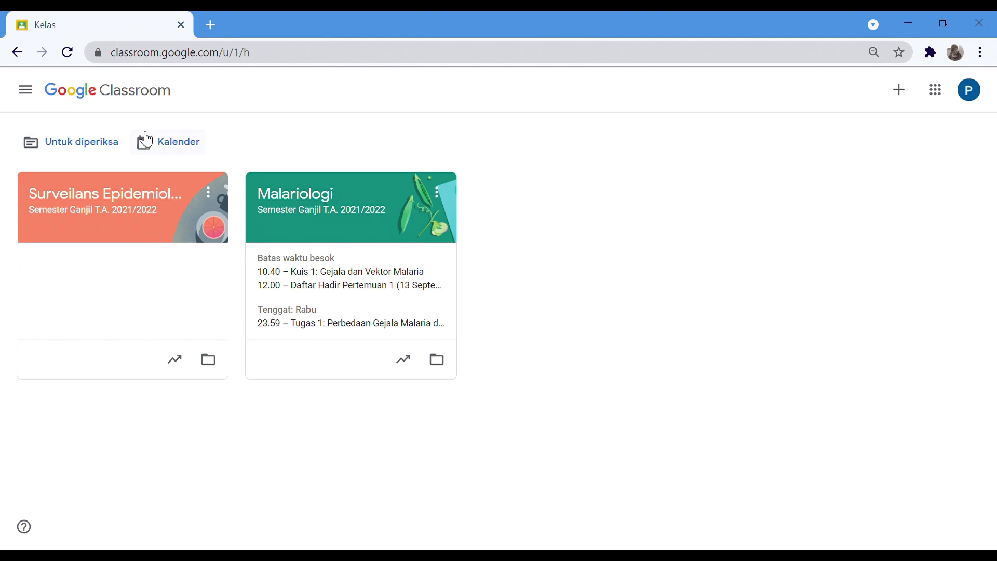
{"action": "left_click", "coordinate": [34, 99]}
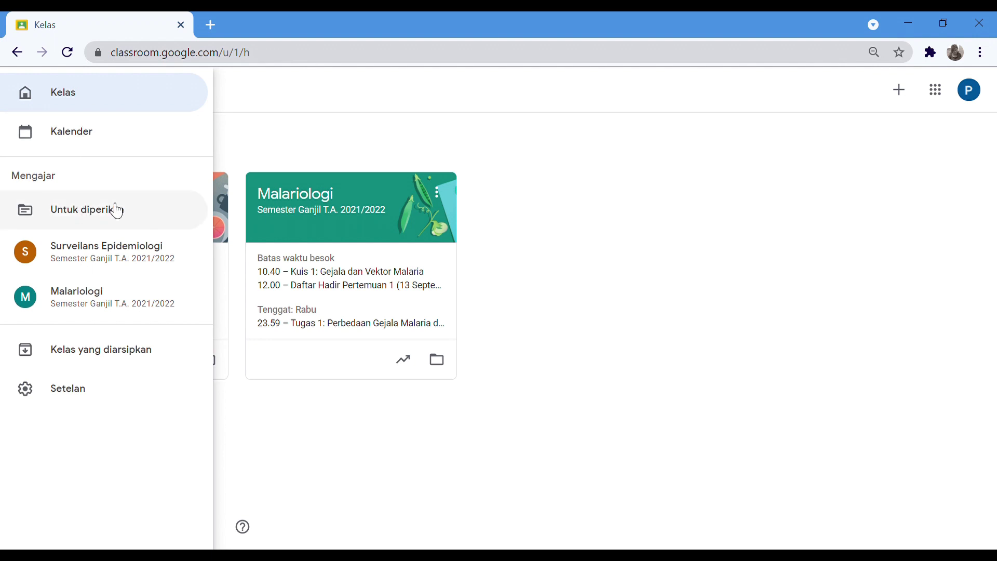
{"action": "left_click", "coordinate": [575, 232]}
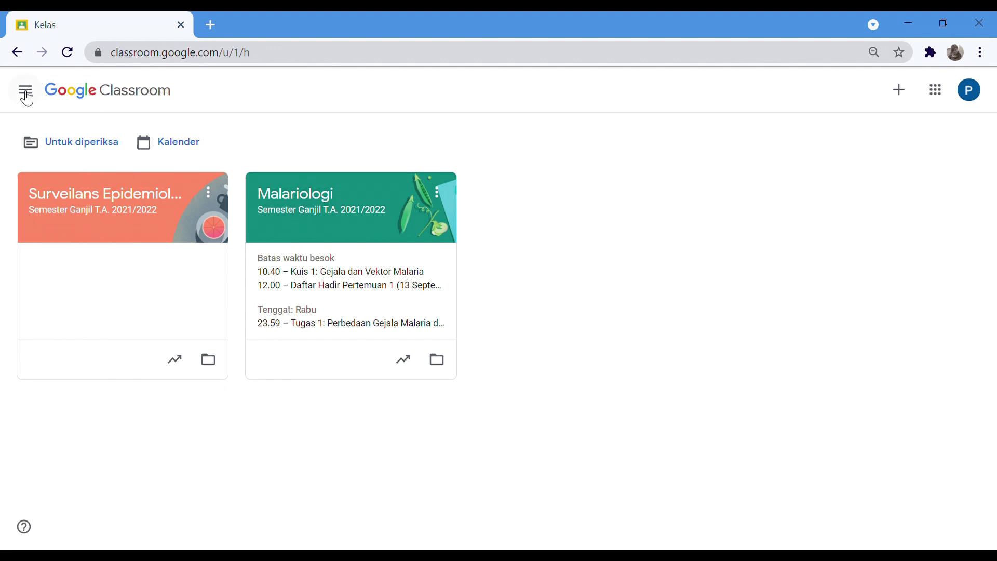
Filter the list of work to review to the Malariologi class and open Kuis 1: Gejala dan Vektor Malaria
{"action": "left_click", "coordinate": [65, 155]}
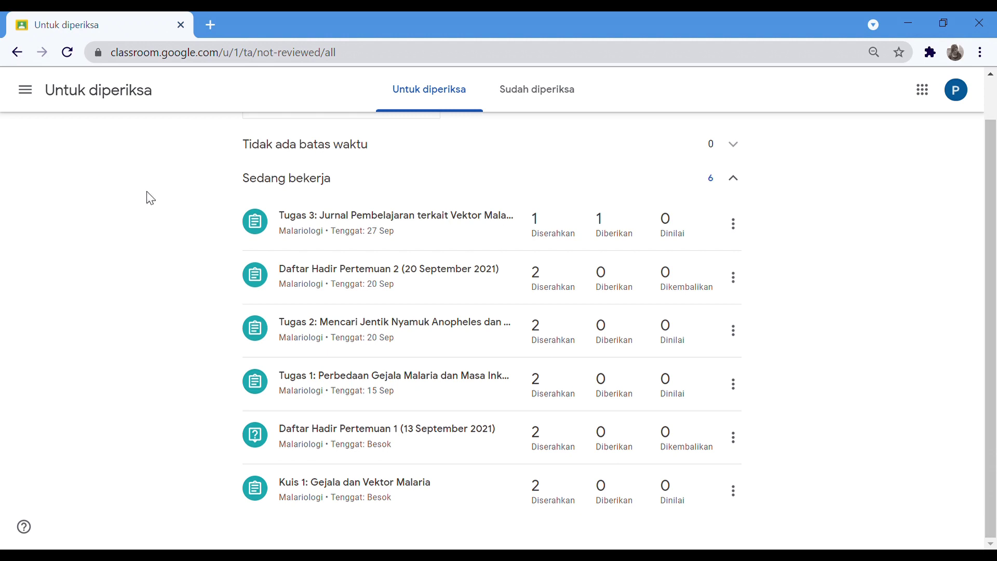
{"action": "scroll", "coordinate": [152, 206], "scroll_direction": "up", "scroll_amount": 1}
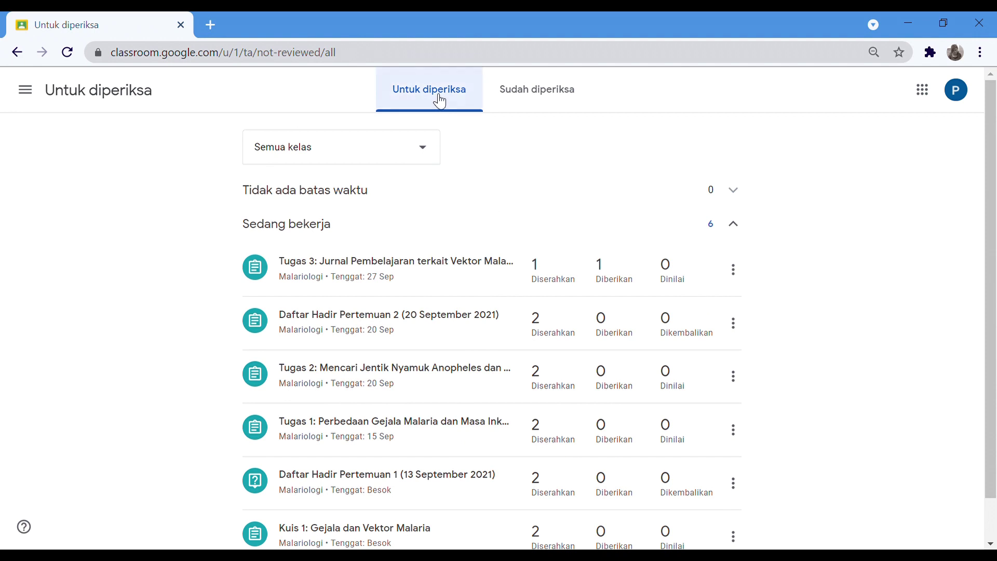
{"action": "left_click", "coordinate": [427, 154]}
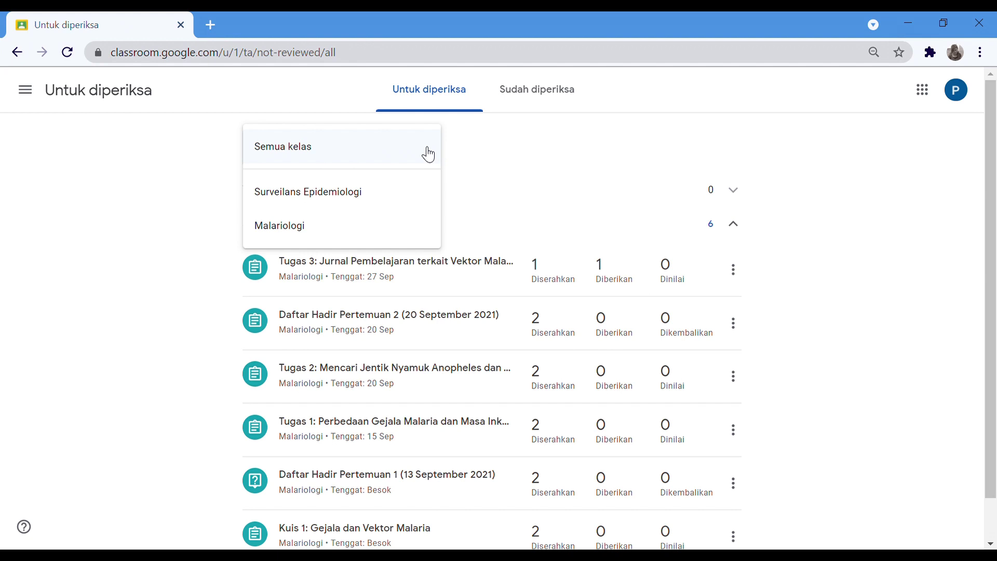
{"action": "left_click", "coordinate": [403, 227]}
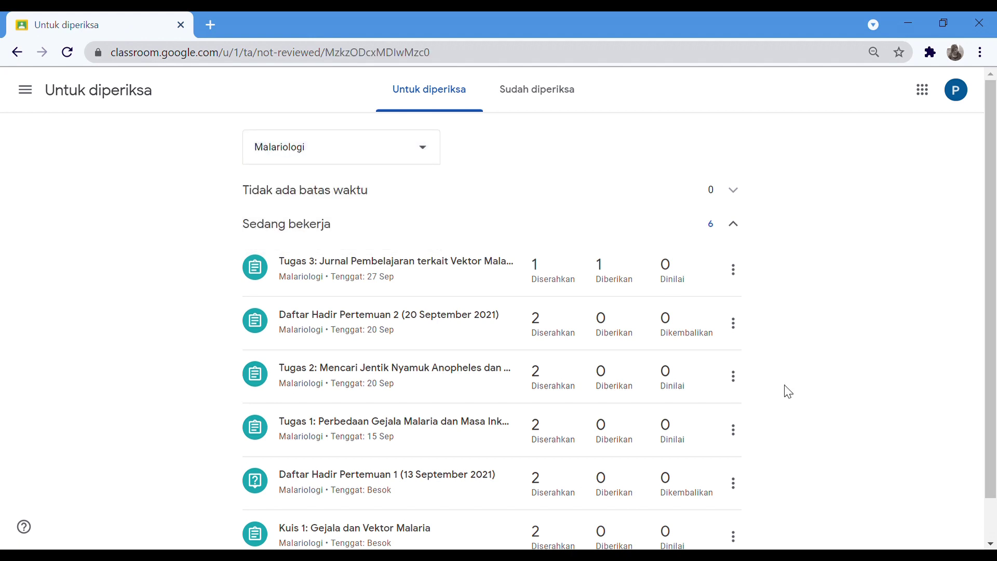
{"action": "scroll", "coordinate": [785, 392], "scroll_direction": "down", "scroll_amount": 1}
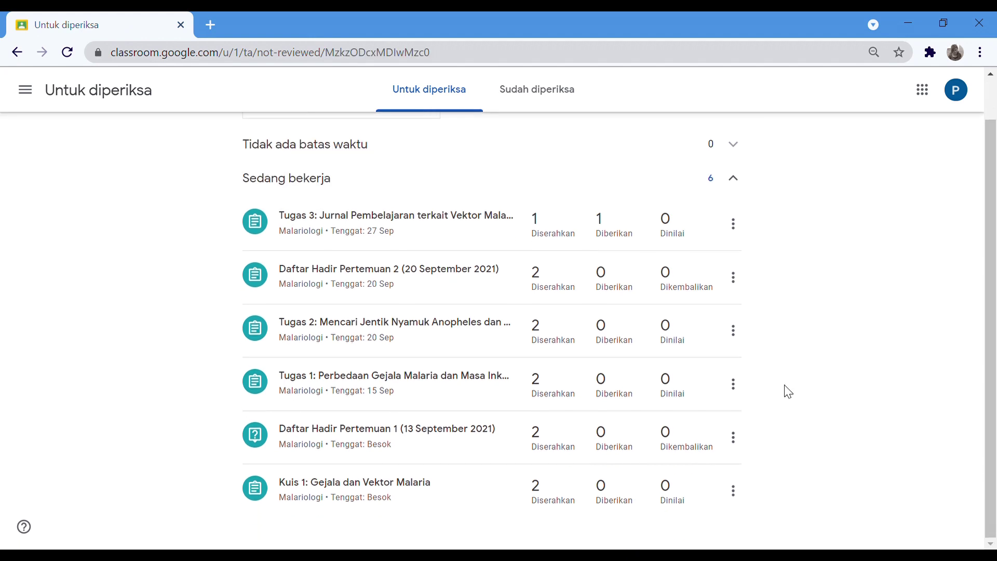
{"action": "left_click", "coordinate": [444, 483]}
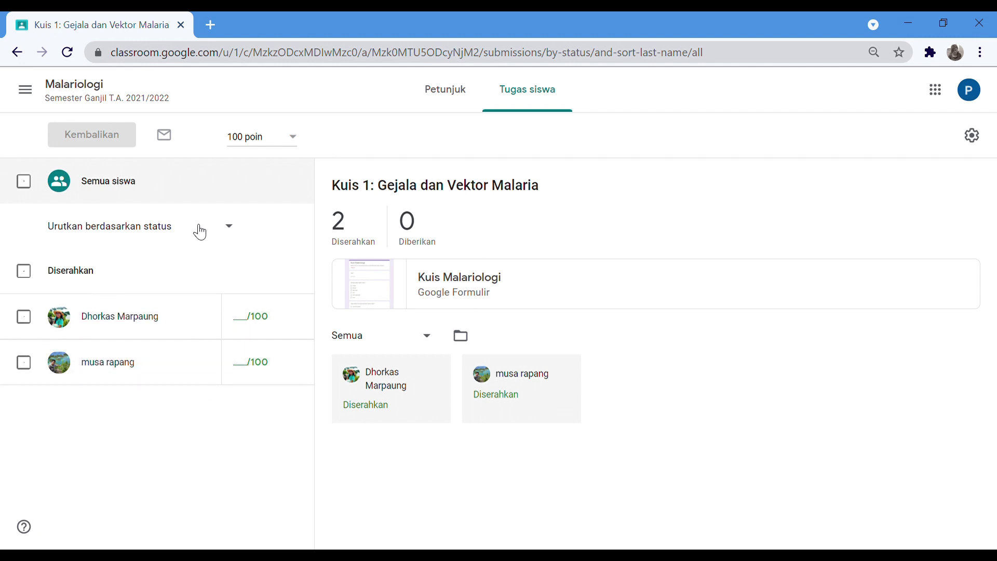
Open the Kuis 1 form from the Malariologi class Drive folder, reached through the class's assignments page
{"action": "left_click", "coordinate": [109, 106]}
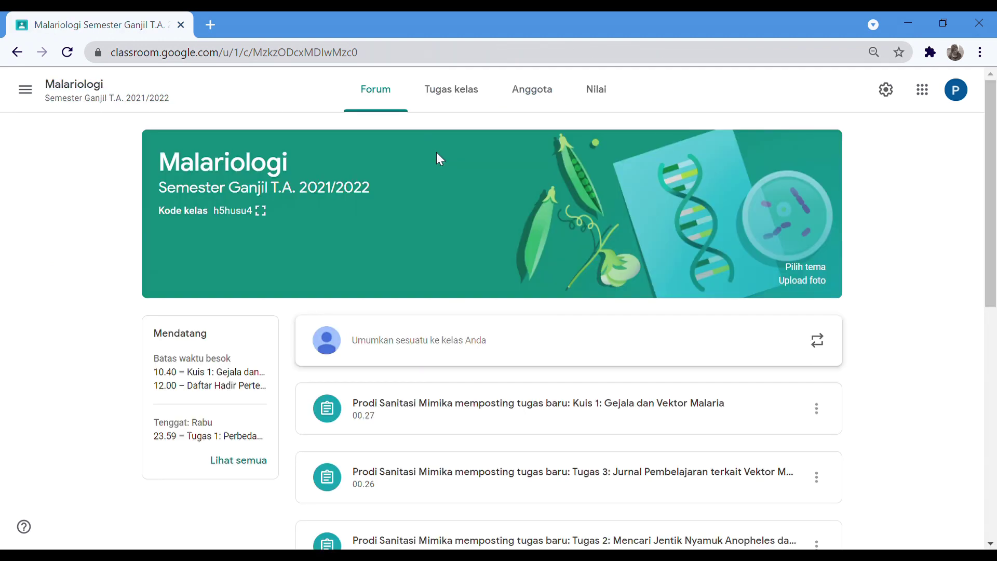
{"action": "left_click", "coordinate": [466, 113]}
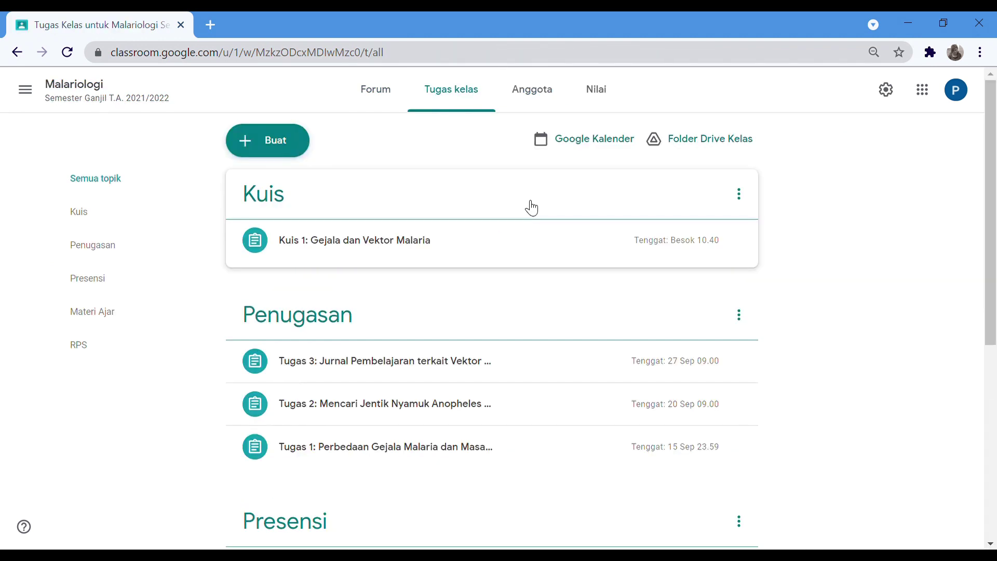
{"action": "left_click", "coordinate": [742, 151]}
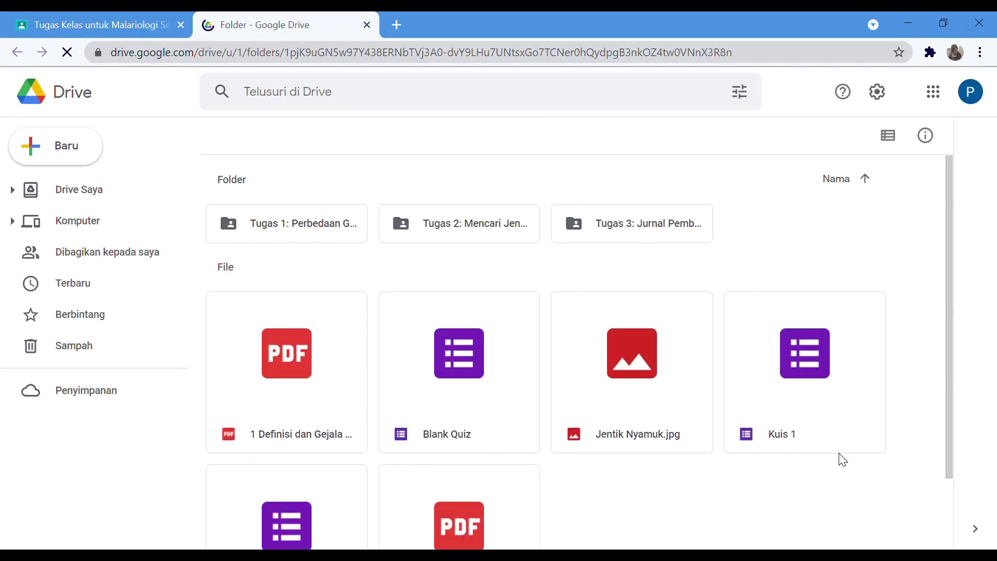
{"action": "double_click", "coordinate": [790, 445]}
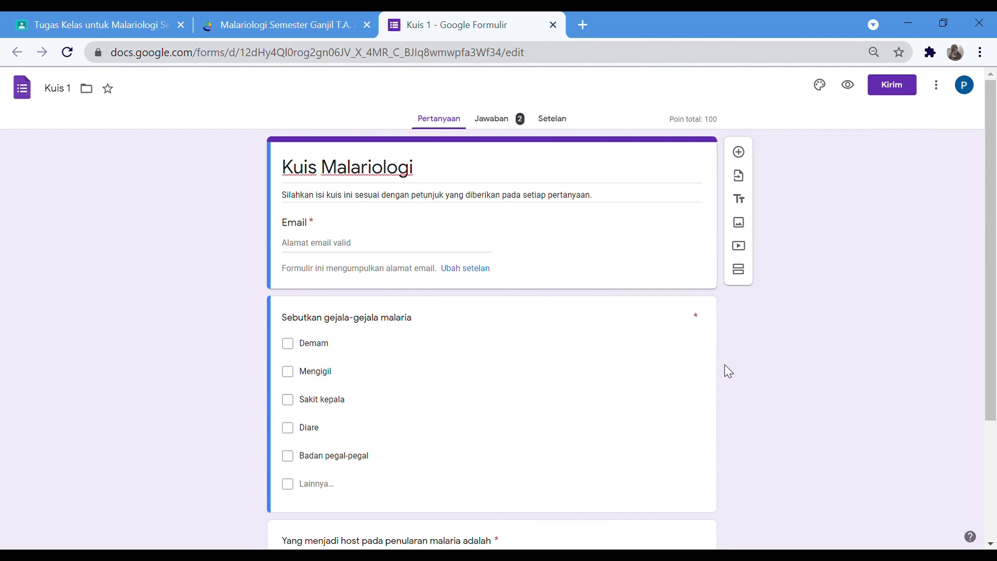
Examine the individual quiz responses, checking the first respondent's score and answers to the malaria symptoms question
{"action": "left_click", "coordinate": [497, 124]}
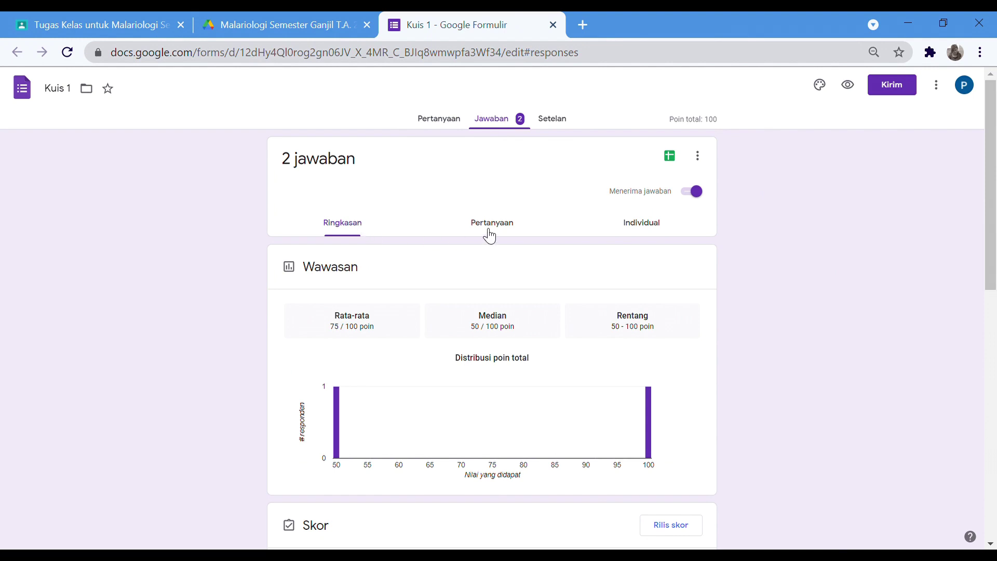
{"action": "left_click", "coordinate": [638, 228]}
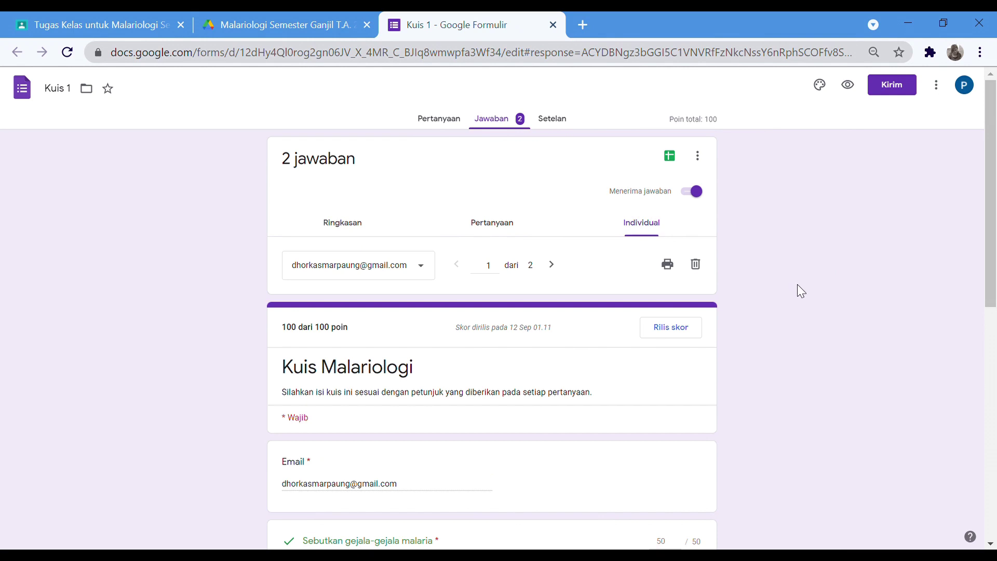
{"action": "scroll", "coordinate": [796, 285], "scroll_direction": "down", "scroll_amount": 1}
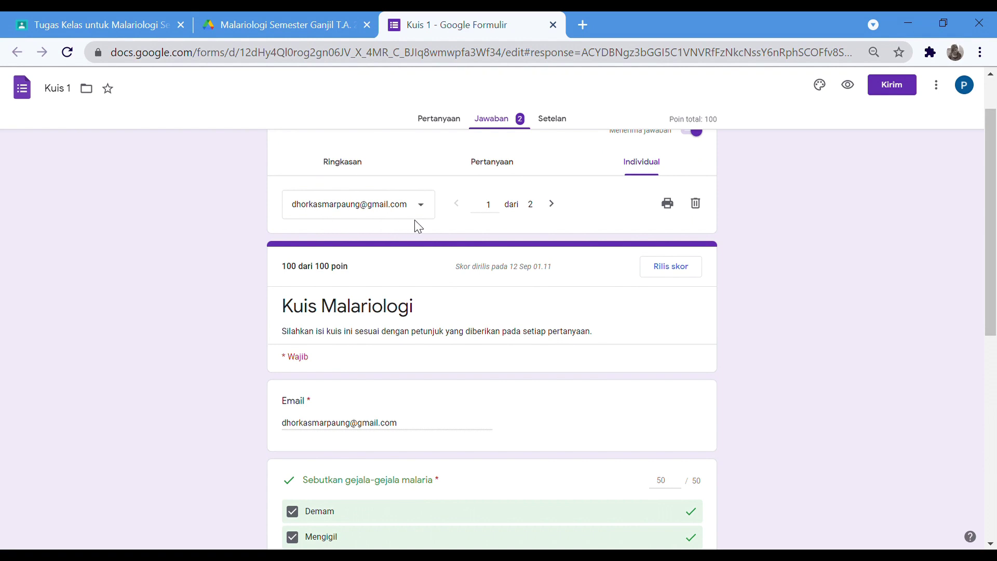
{"action": "left_click", "coordinate": [557, 204]}
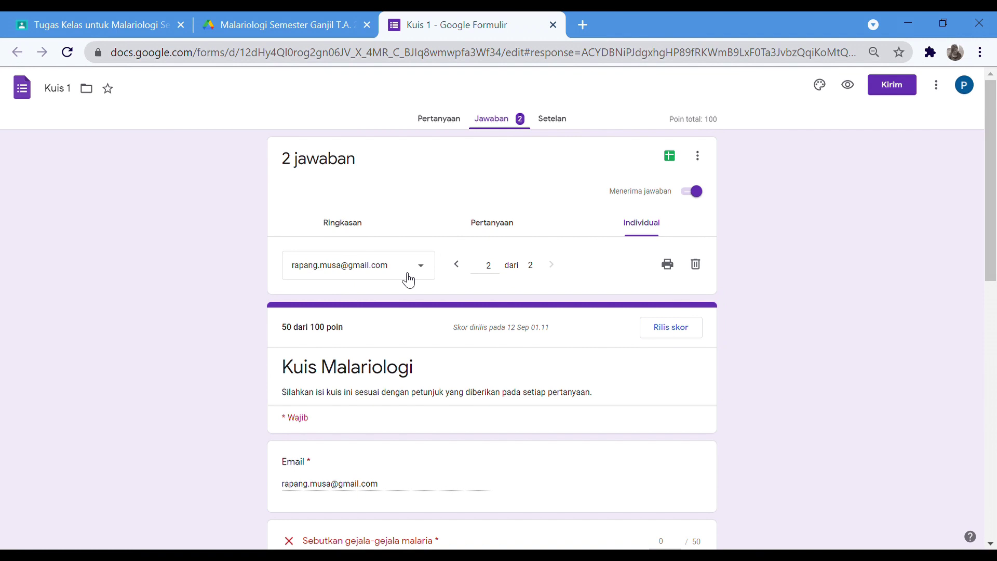
{"action": "left_click", "coordinate": [456, 264]}
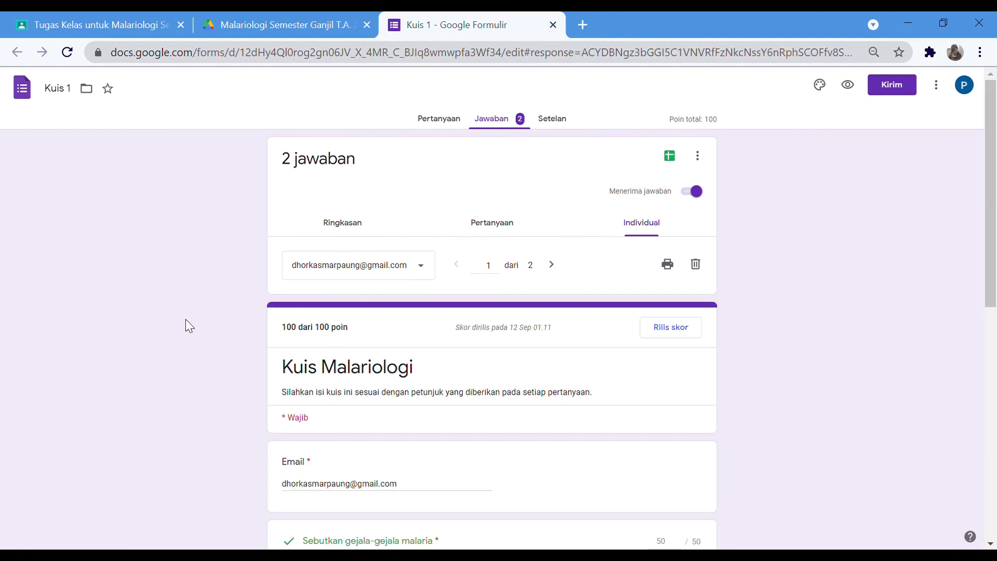
{"action": "scroll", "coordinate": [186, 319], "scroll_direction": "down", "scroll_amount": 2}
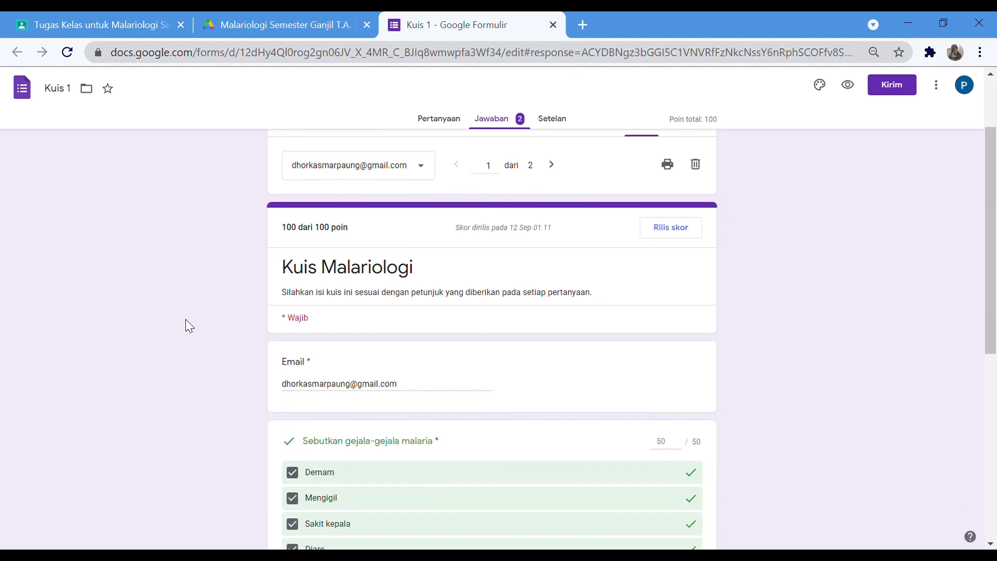
{"action": "scroll", "coordinate": [185, 320], "scroll_direction": "down", "scroll_amount": 2}
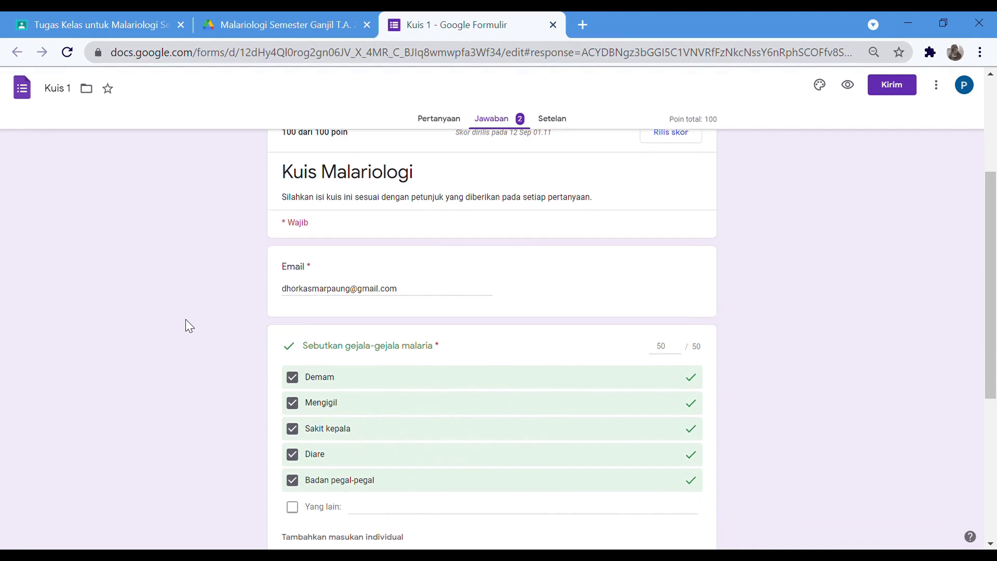
{"action": "scroll", "coordinate": [185, 319], "scroll_direction": "up", "scroll_amount": 2}
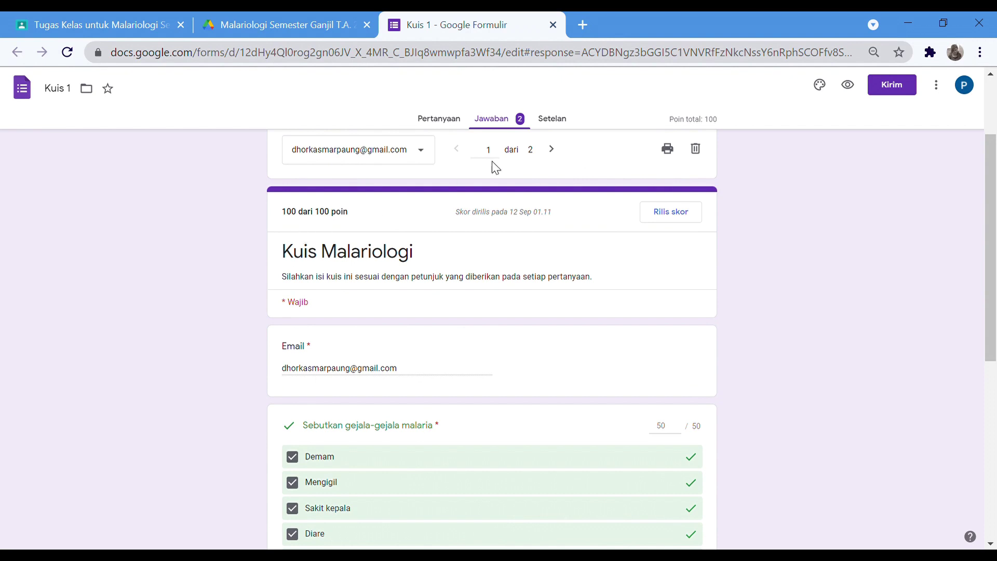
Examine the second respondent's quiz score and answers to the malaria symptoms question
{"action": "left_click", "coordinate": [552, 149]}
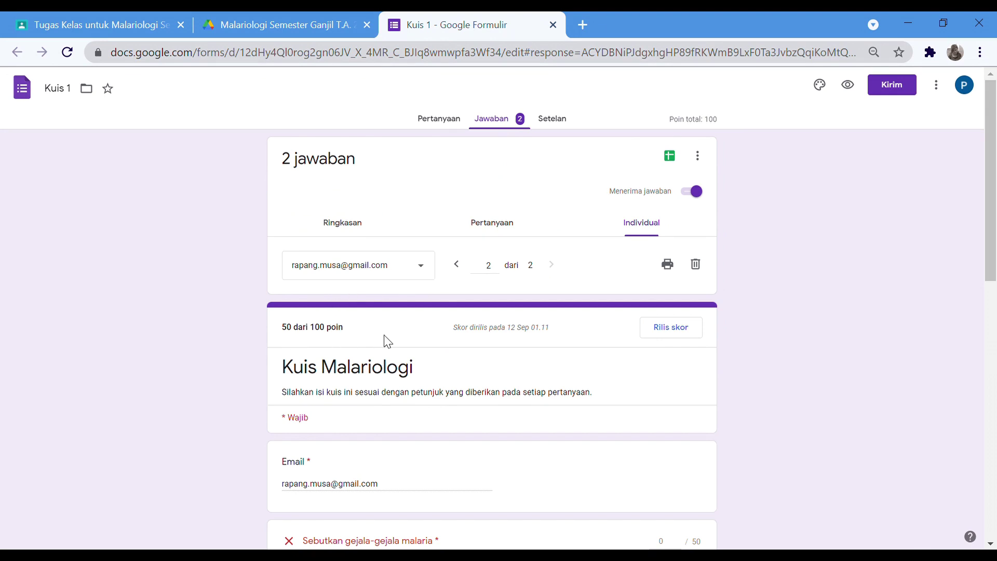
{"action": "scroll", "coordinate": [386, 341], "scroll_direction": "down", "scroll_amount": 2}
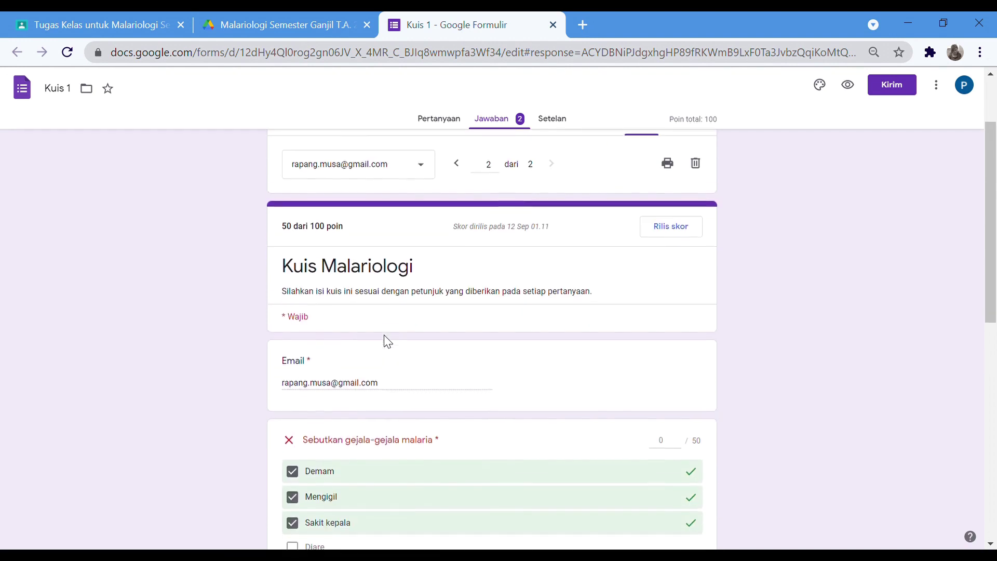
{"action": "scroll", "coordinate": [189, 310], "scroll_direction": "down", "scroll_amount": 3}
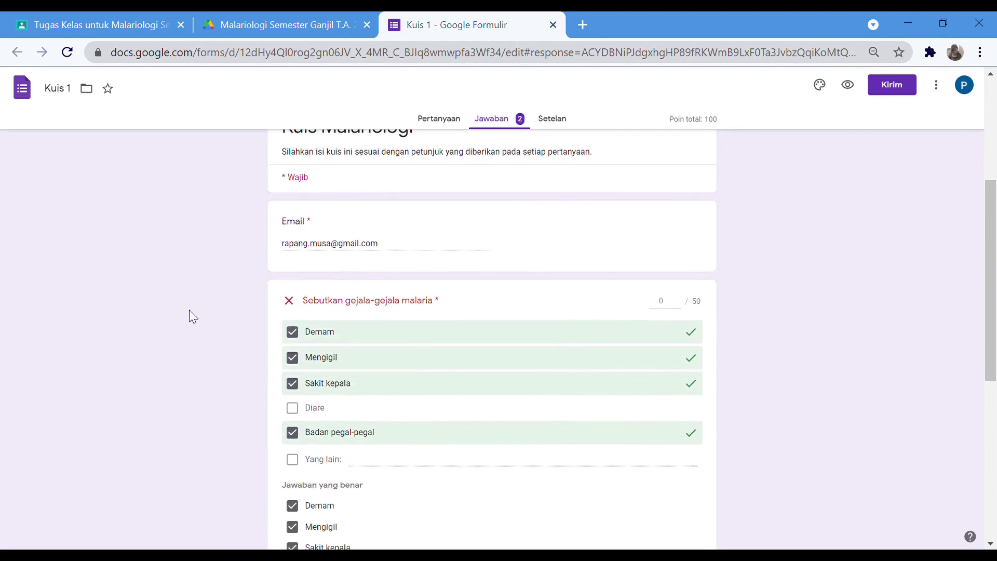
{"action": "scroll", "coordinate": [189, 311], "scroll_direction": "up", "scroll_amount": 7}
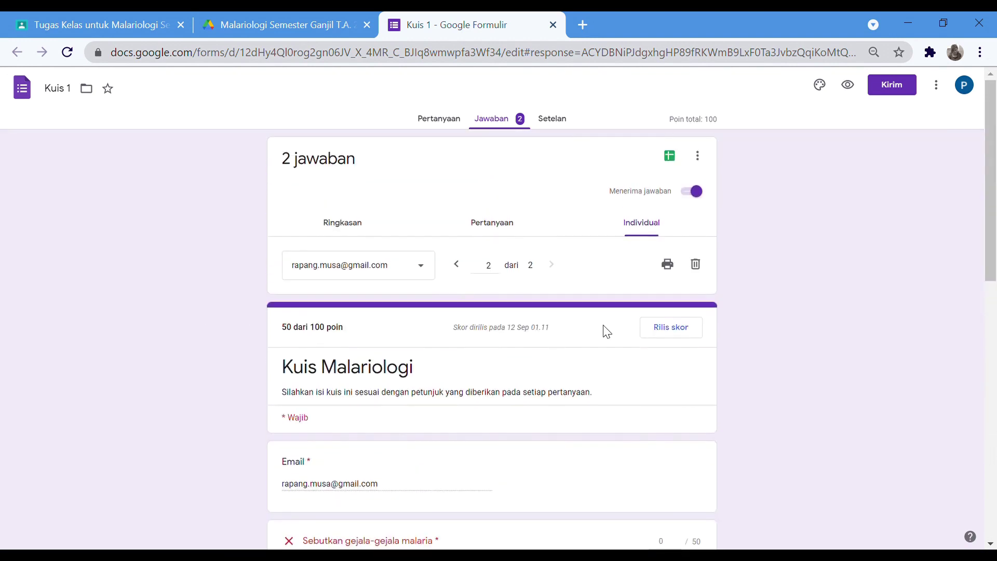
Release the quiz scores by email to all respondents
{"action": "left_click", "coordinate": [659, 334]}
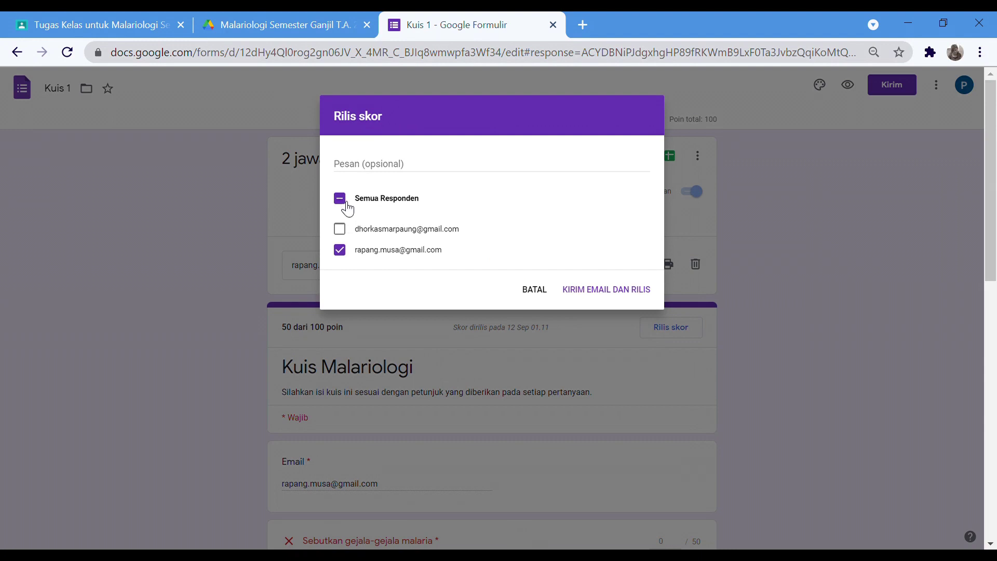
{"action": "left_click", "coordinate": [347, 205]}
{"action": "left_click", "coordinate": [623, 292]}
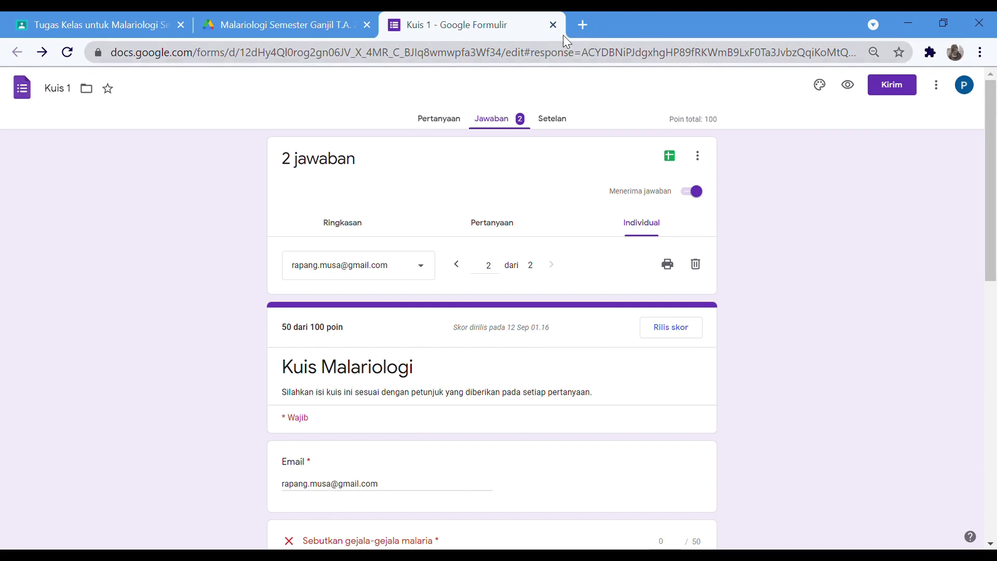
Close the form and Drive folder, and open the student work for Kuis 1: Gejala dan Vektor Malaria
{"action": "left_click", "coordinate": [553, 25]}
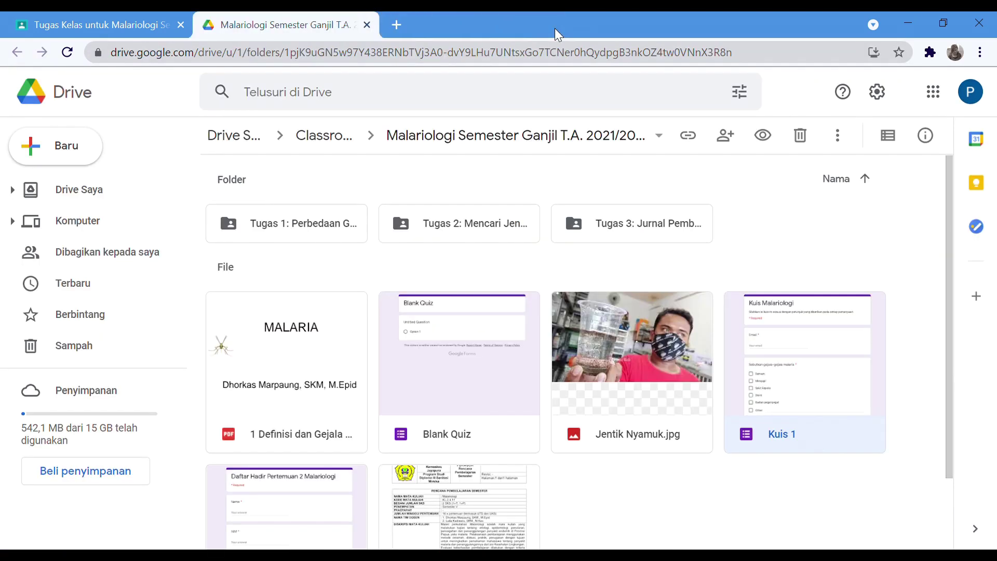
{"action": "left_click", "coordinate": [368, 26]}
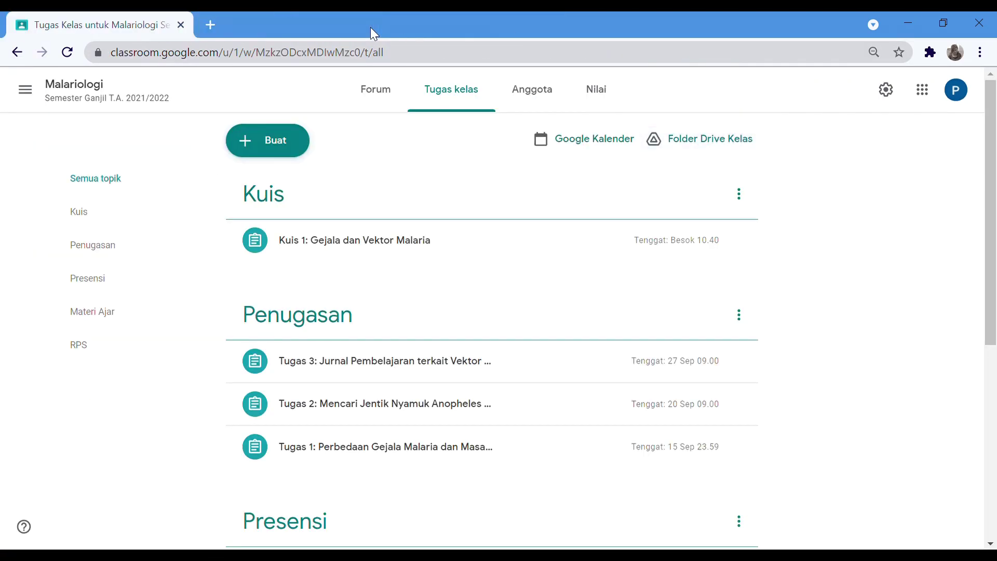
{"action": "left_click", "coordinate": [441, 240]}
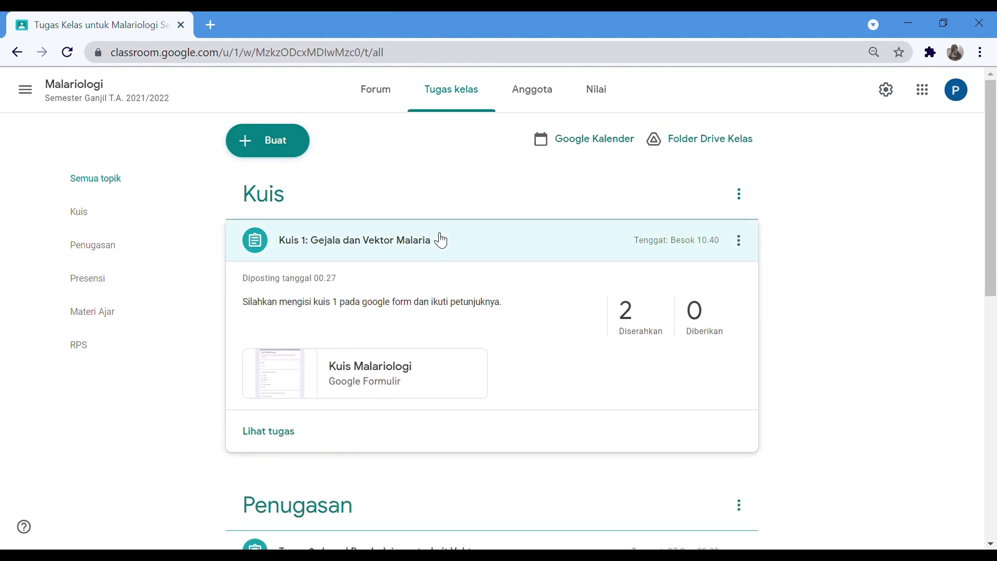
{"action": "left_click", "coordinate": [300, 435]}
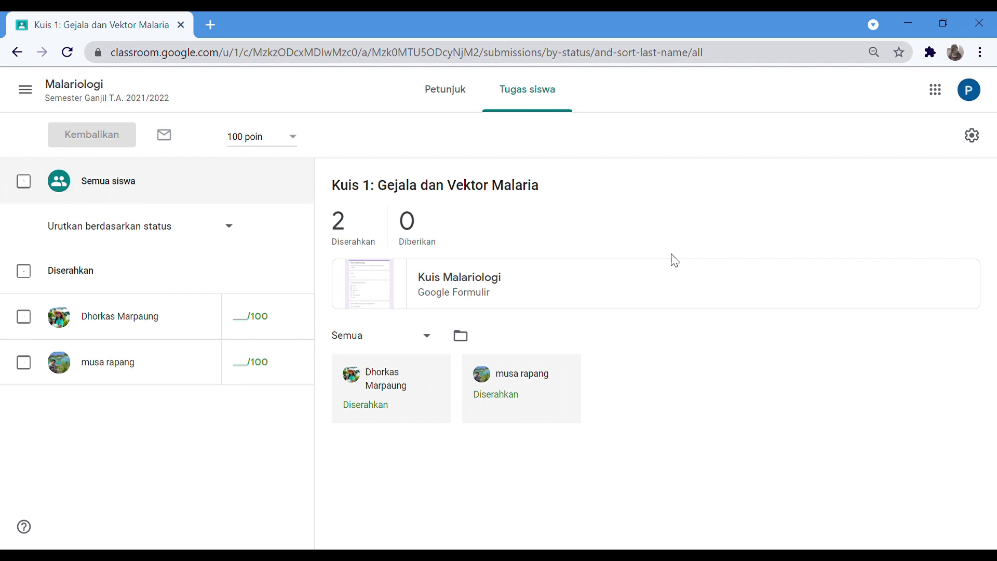
Enter draft grades for Kuis 1: 100 for the first student and 50 for the second student
{"action": "left_click", "coordinate": [253, 321]}
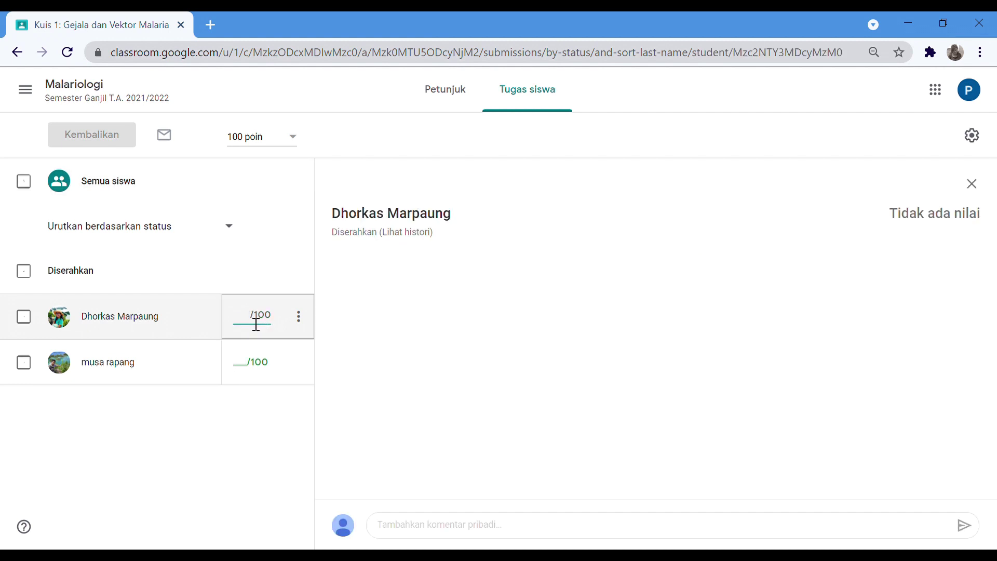
{"action": "type", "text": "100"}
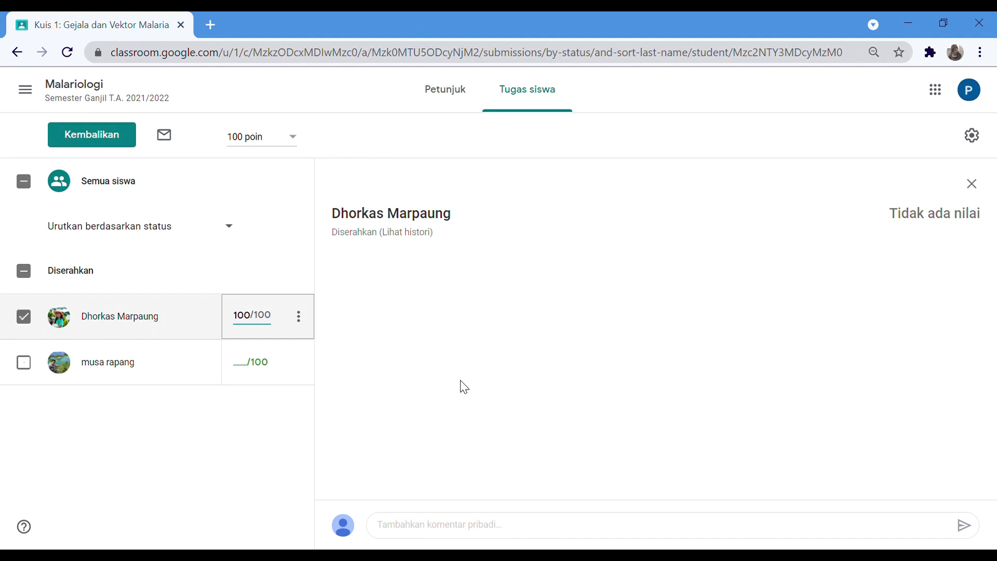
{"action": "left_click", "coordinate": [252, 369]}
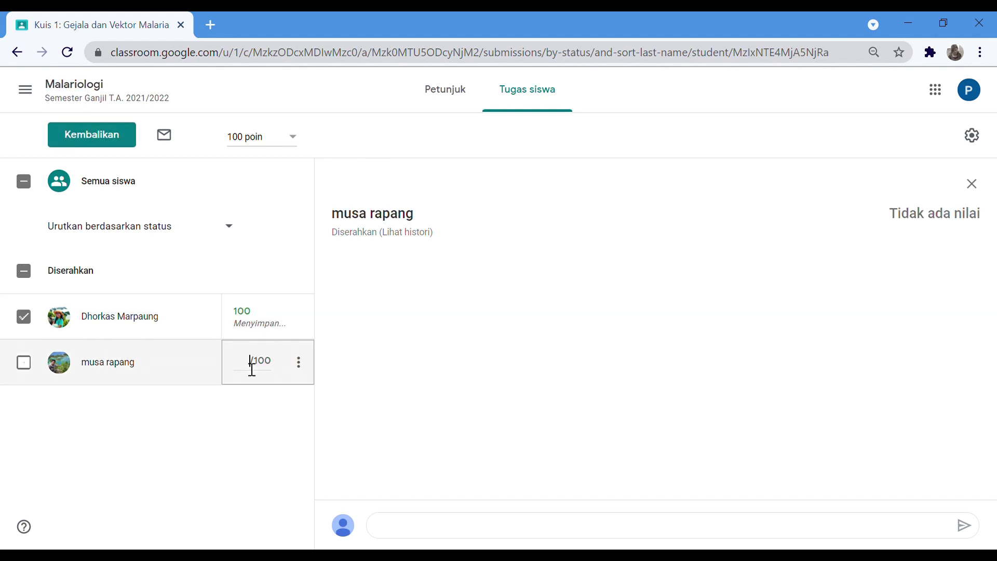
{"action": "type", "text": "50"}
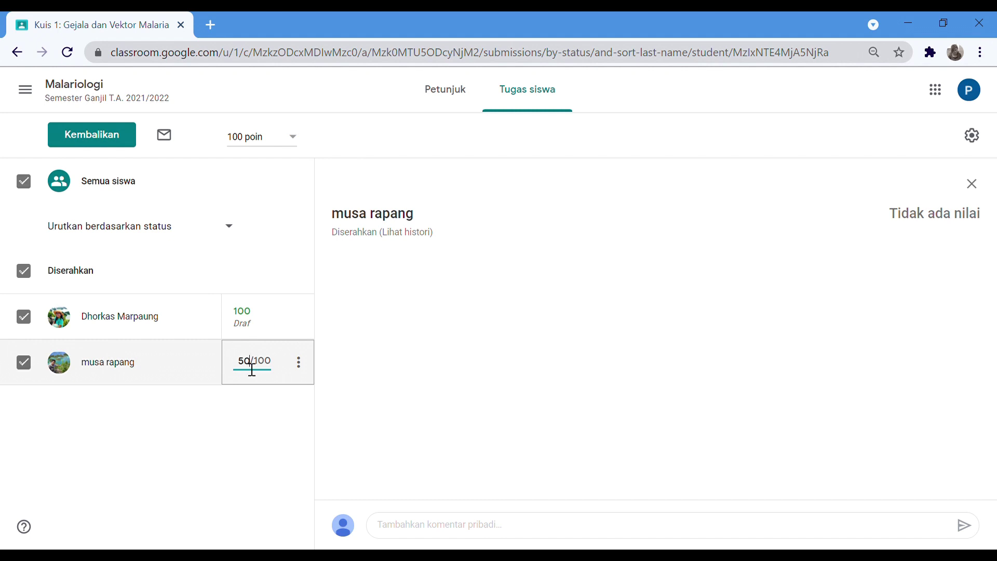
{"action": "left_click", "coordinate": [423, 376]}
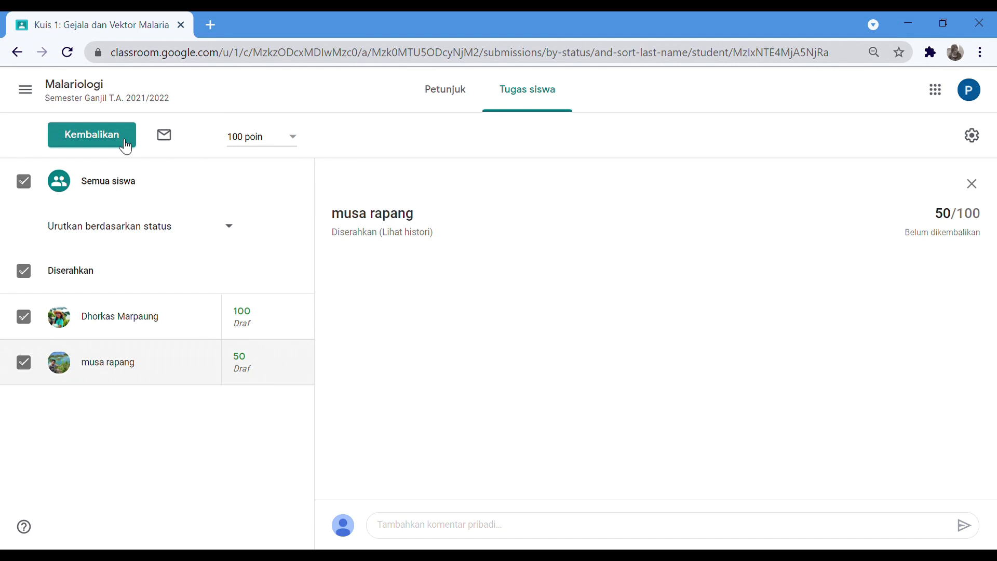
Clear the selection of all students and return the first student's Kuis 1 work with its grade of 100
{"action": "left_click", "coordinate": [26, 182]}
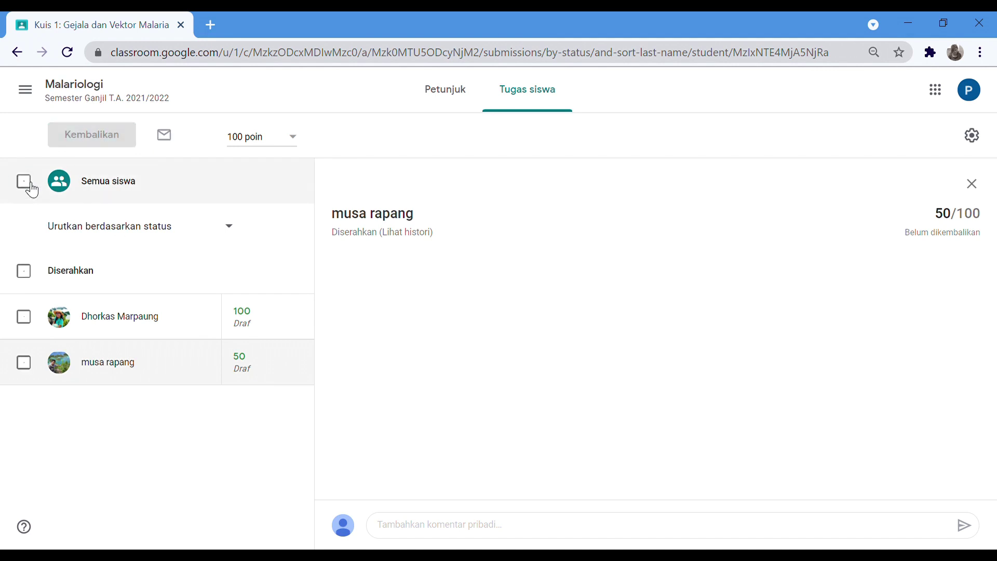
{"action": "left_click", "coordinate": [29, 184]}
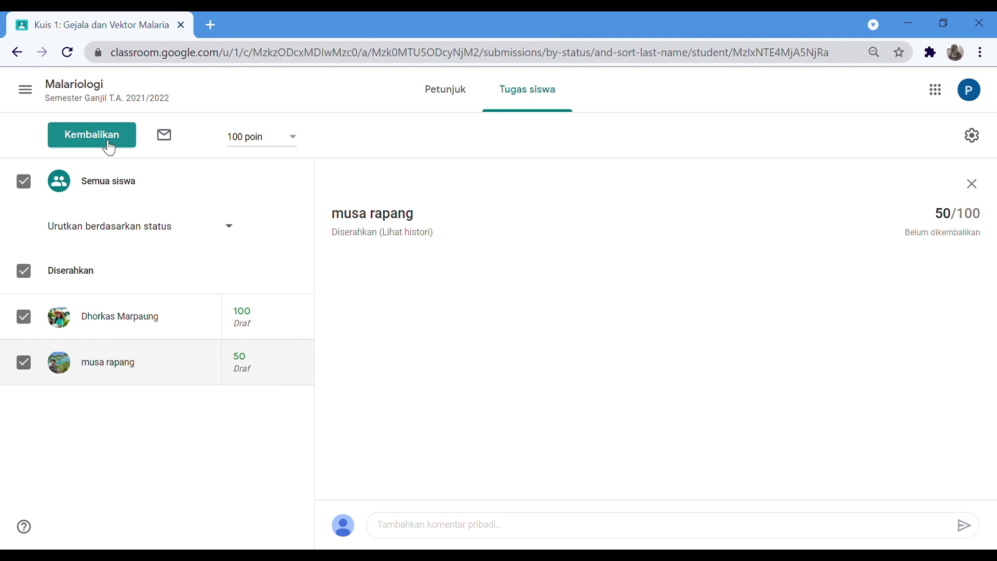
{"action": "left_click", "coordinate": [28, 188]}
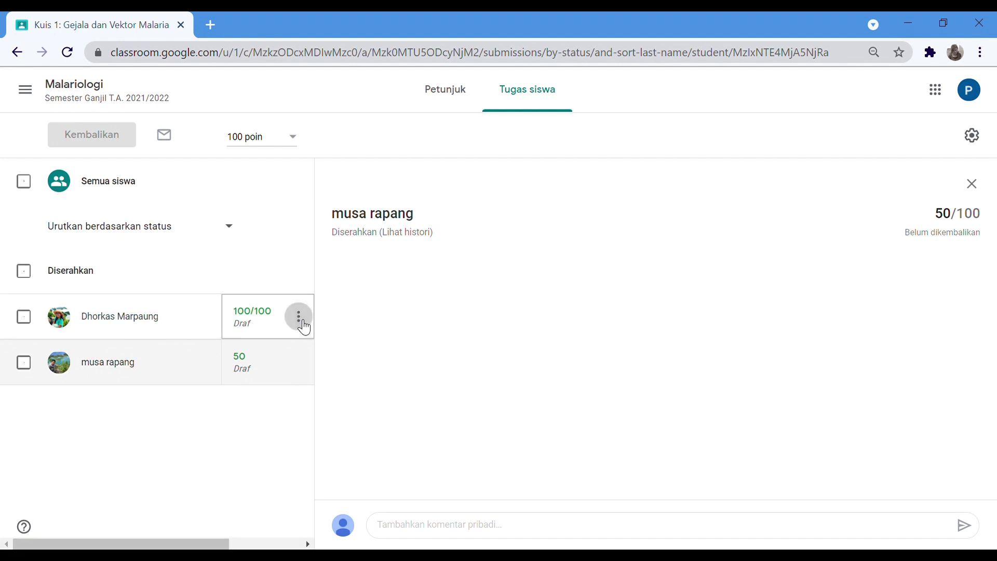
{"action": "left_click", "coordinate": [300, 319]}
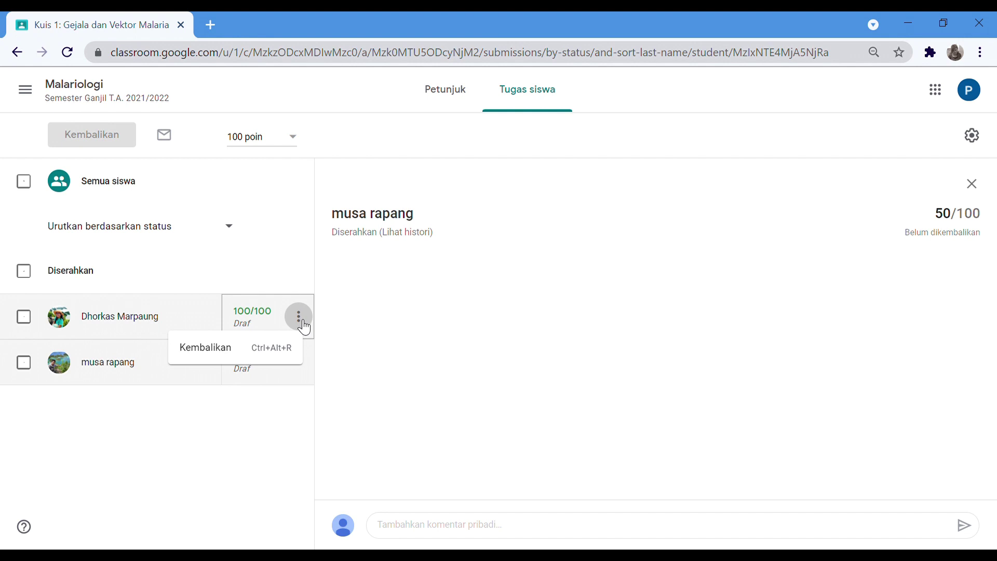
{"action": "left_click", "coordinate": [286, 348]}
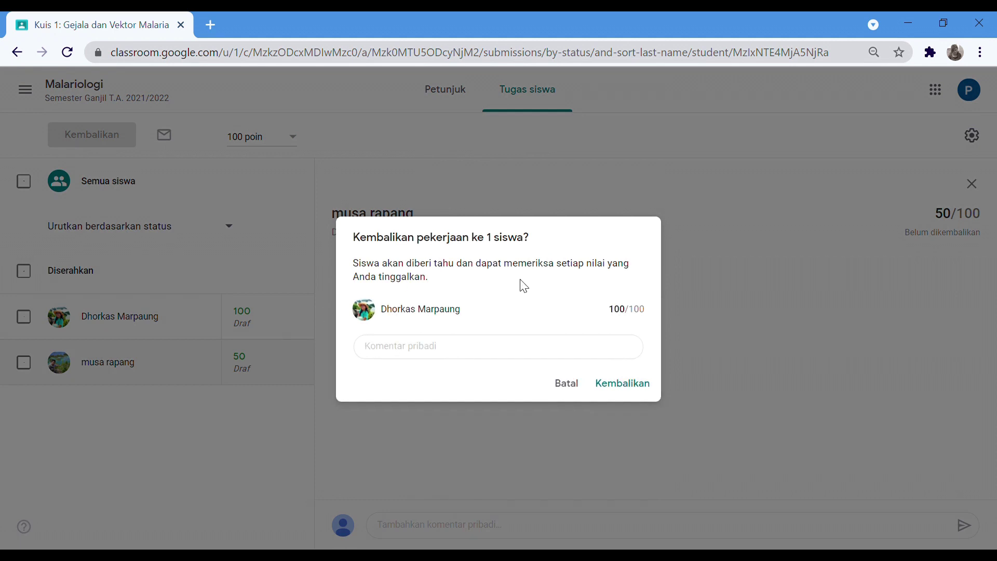
{"action": "left_click", "coordinate": [626, 384]}
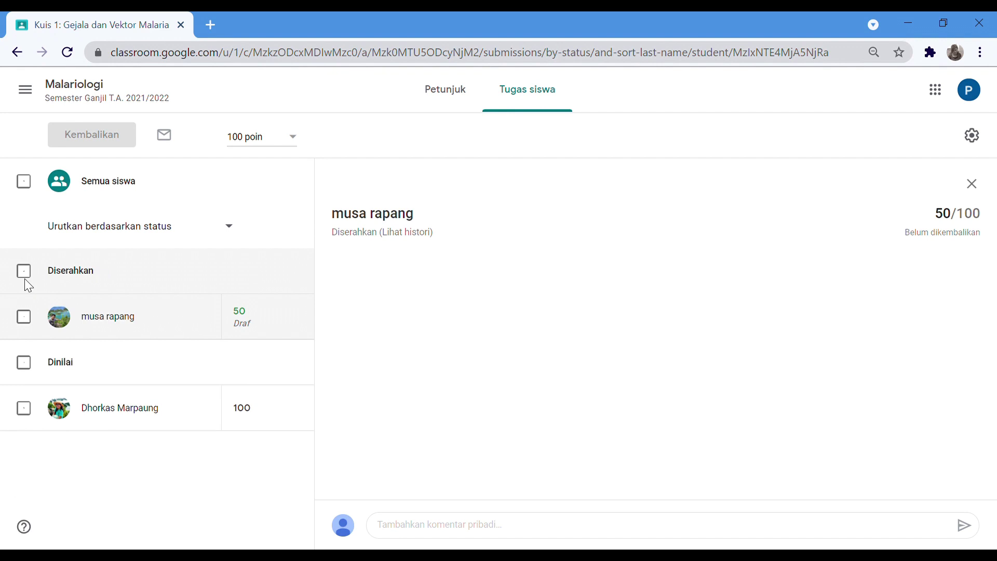
Return the remaining submitted Kuis 1 work to the second student with its grade of 50
{"action": "left_click", "coordinate": [24, 317]}
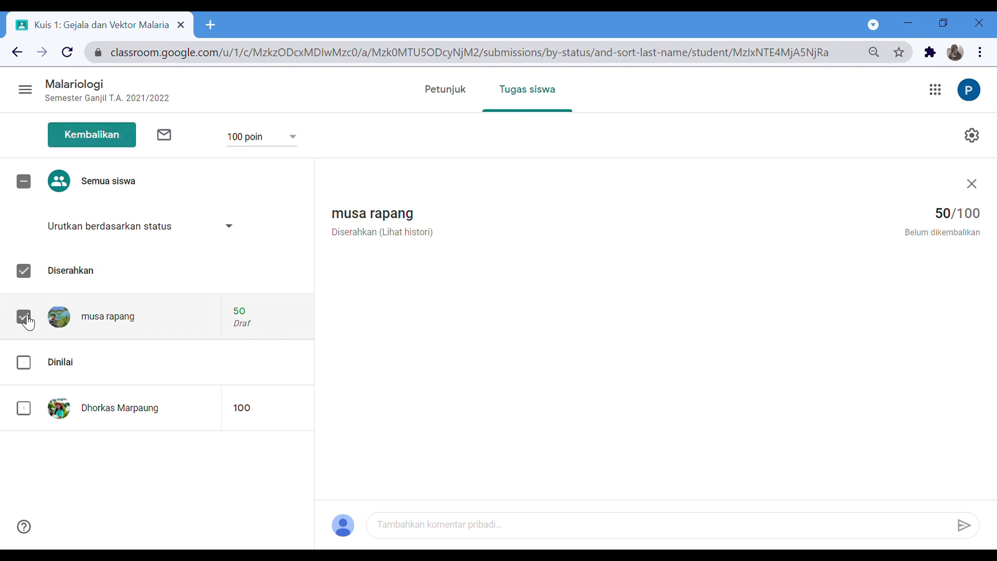
{"action": "left_click", "coordinate": [107, 138]}
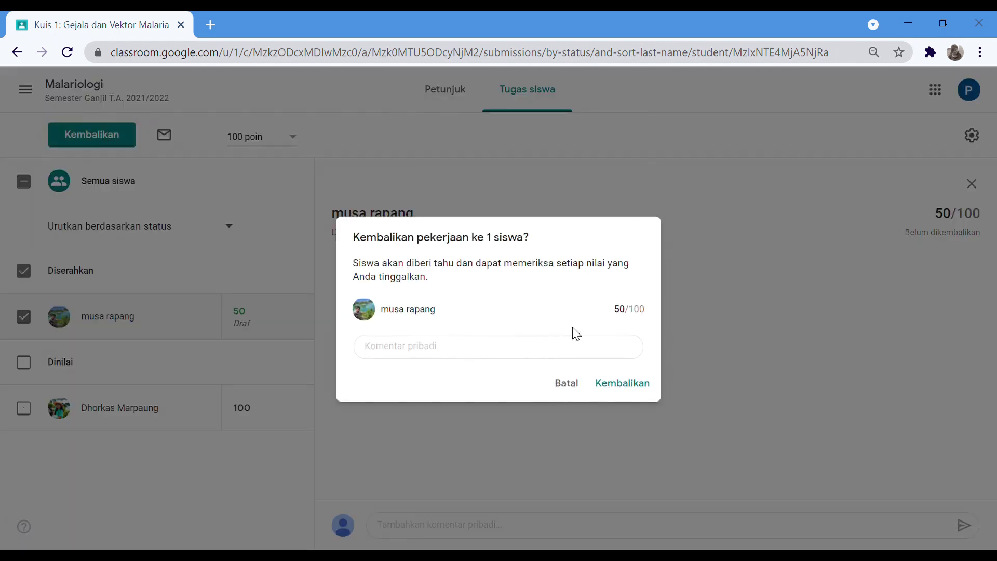
{"action": "left_click", "coordinate": [630, 394]}
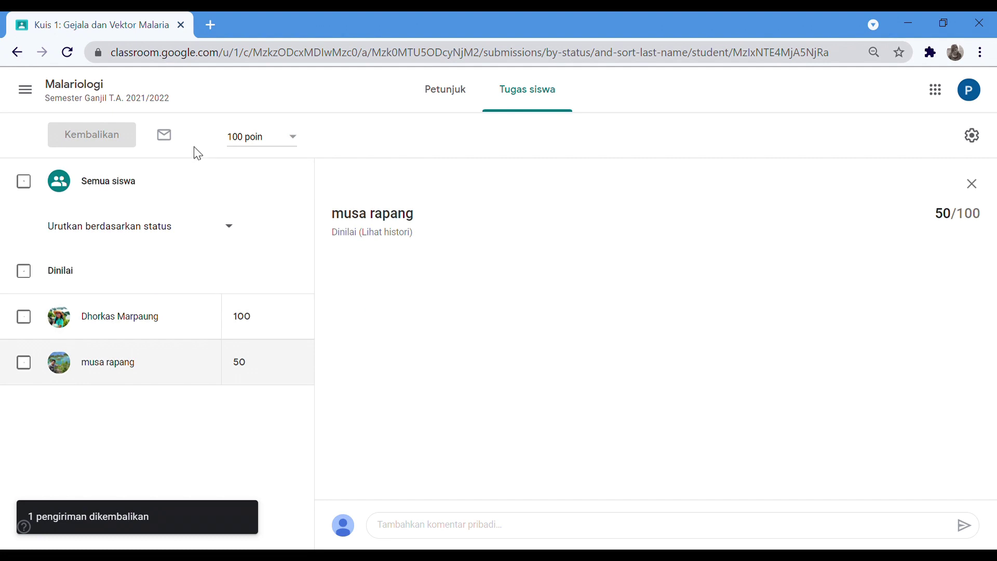
Go to the list of work to review across classes and mark Kuis 1: Gejala dan Vektor Malaria as reviewed
{"action": "left_click", "coordinate": [102, 96]}
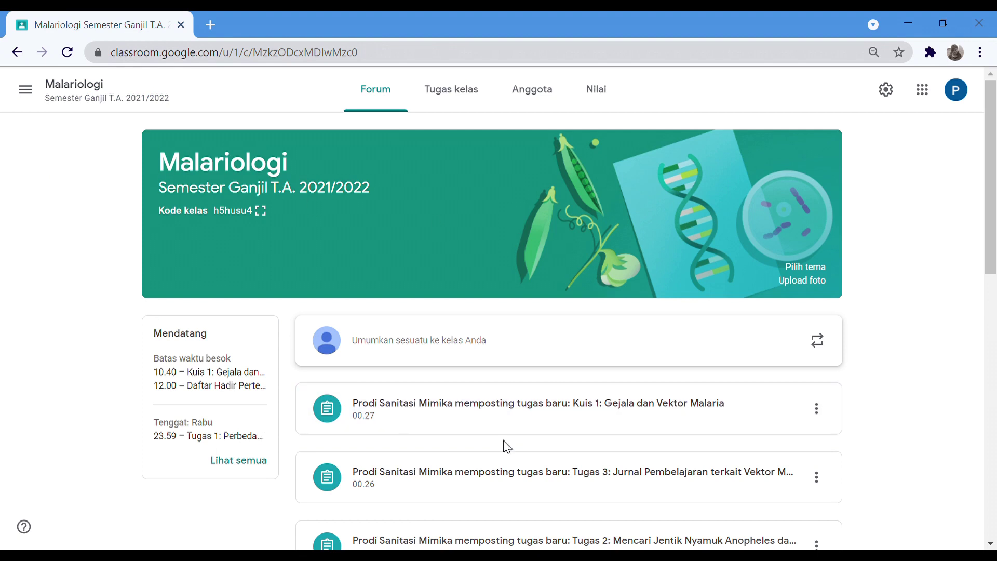
{"action": "left_click", "coordinate": [27, 100]}
{"action": "left_click", "coordinate": [34, 208]}
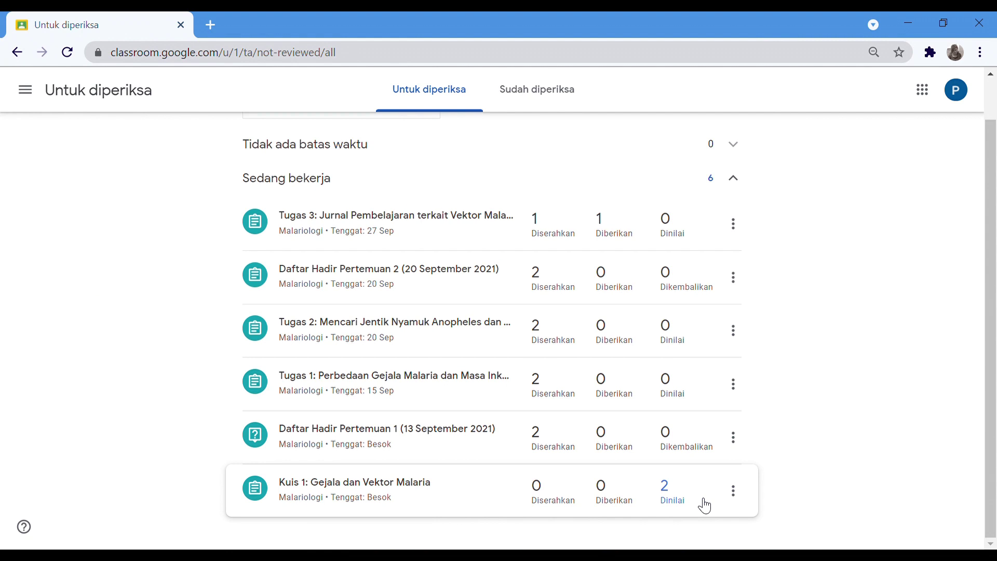
{"action": "left_click", "coordinate": [734, 497]}
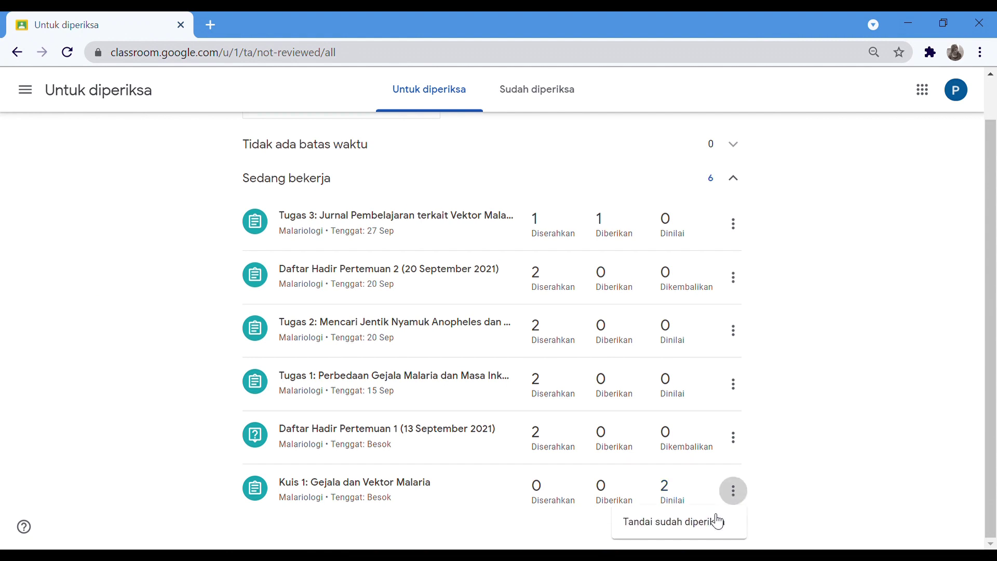
{"action": "left_click", "coordinate": [716, 522]}
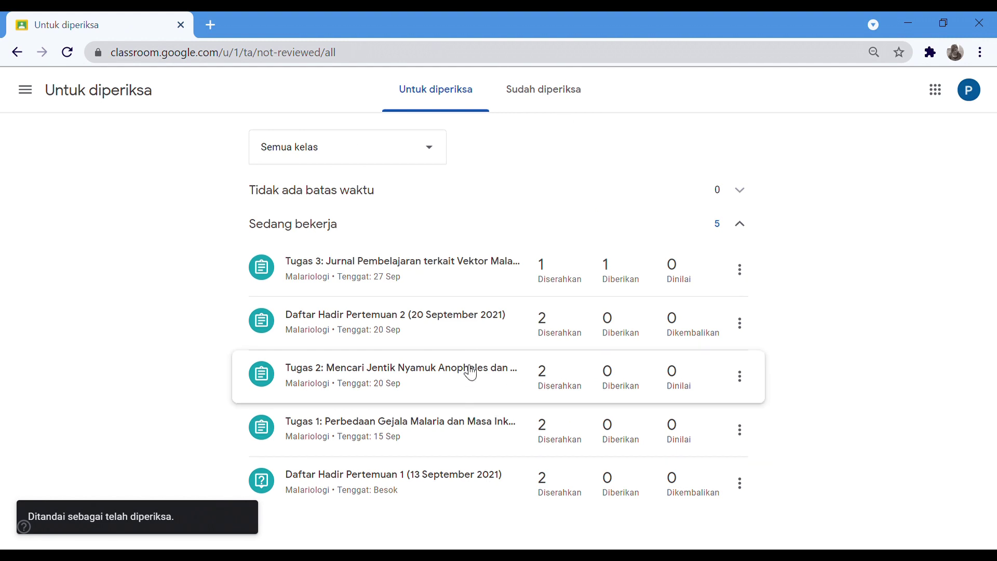
Open the first student's PDF submission for Tugas 1: Perbedaan Gejala Malaria and go through the introductory grading tips
{"action": "left_click", "coordinate": [443, 448]}
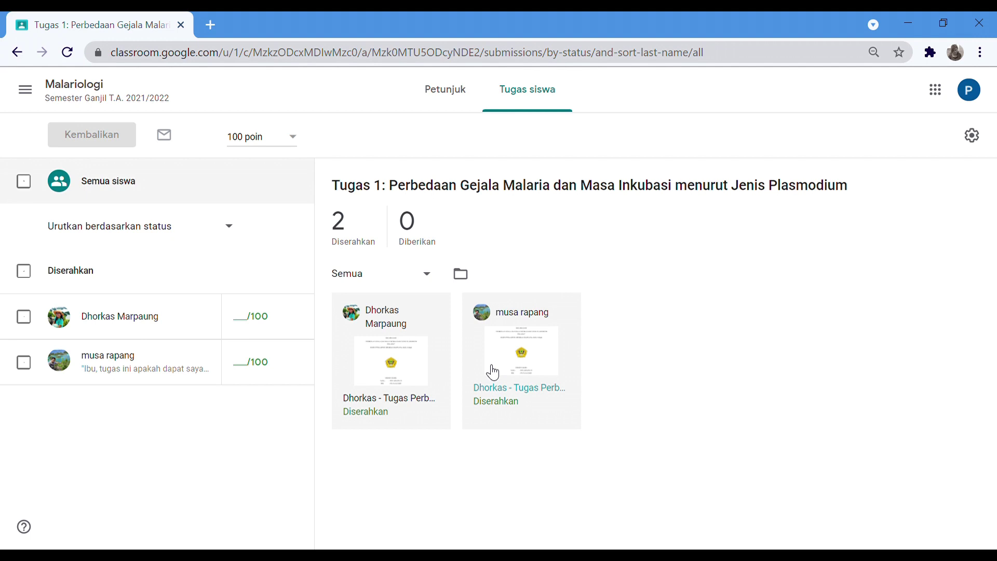
{"action": "left_click", "coordinate": [414, 401]}
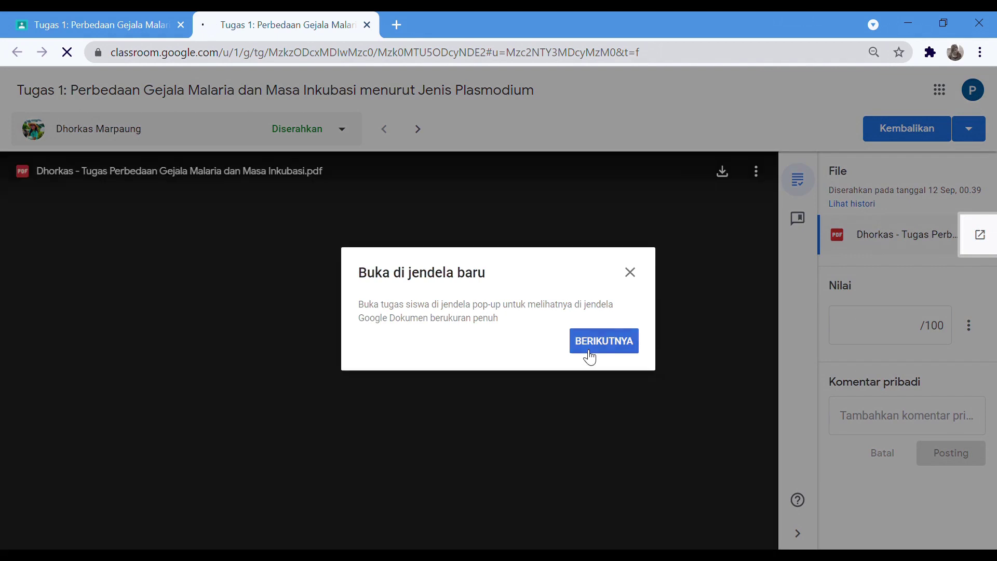
{"action": "left_click", "coordinate": [590, 357]}
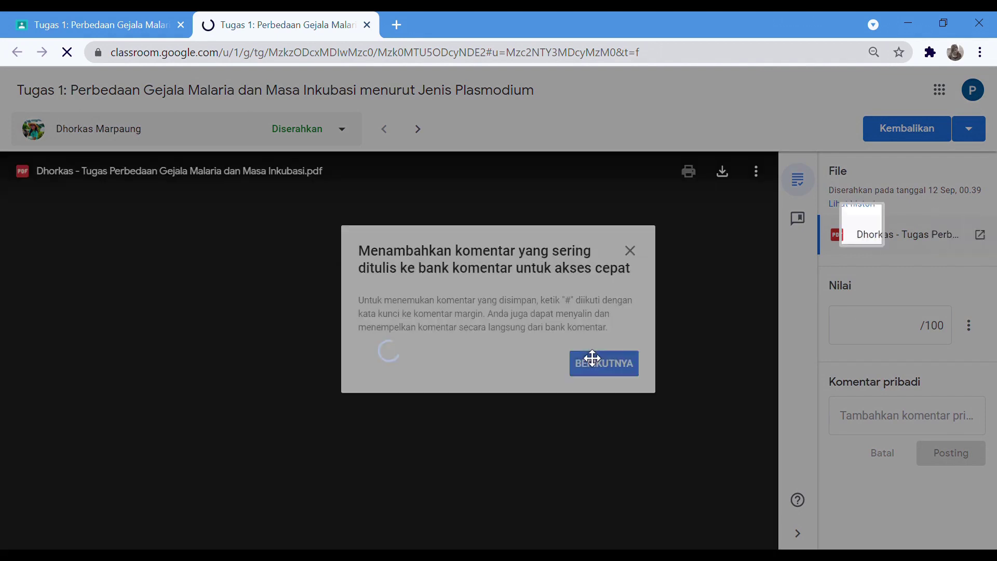
{"action": "left_click", "coordinate": [606, 366]}
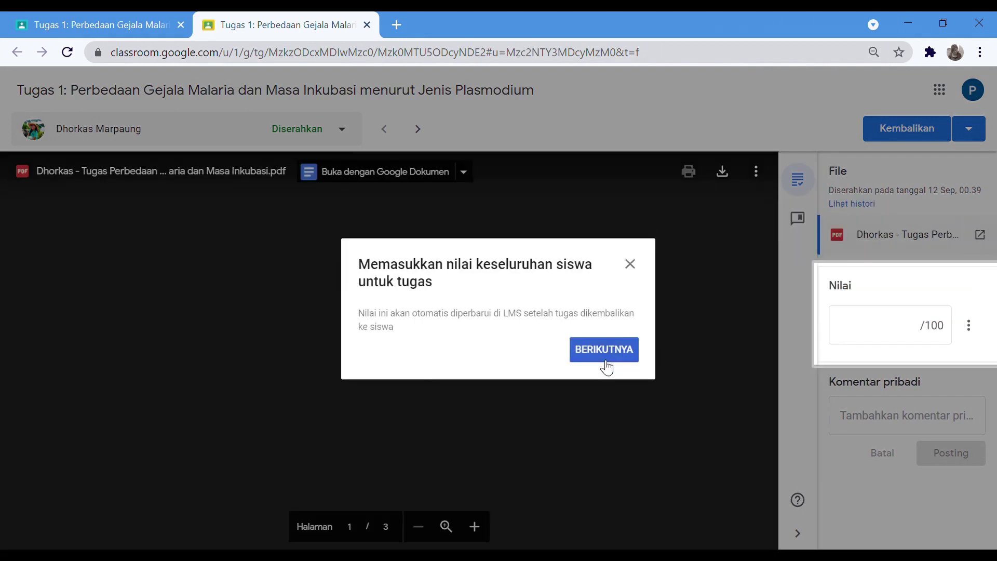
{"action": "left_click", "coordinate": [614, 352]}
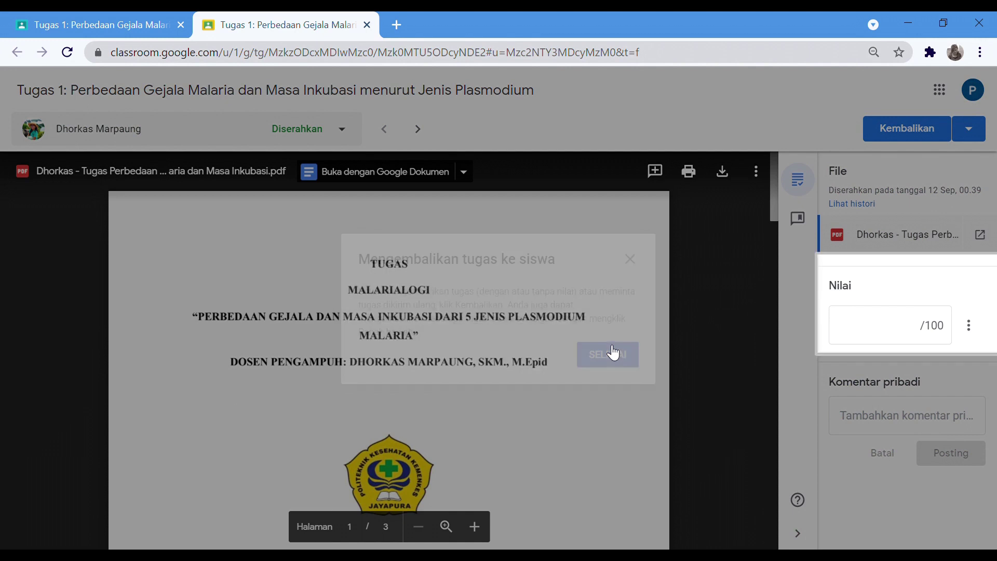
{"action": "left_click", "coordinate": [614, 353]}
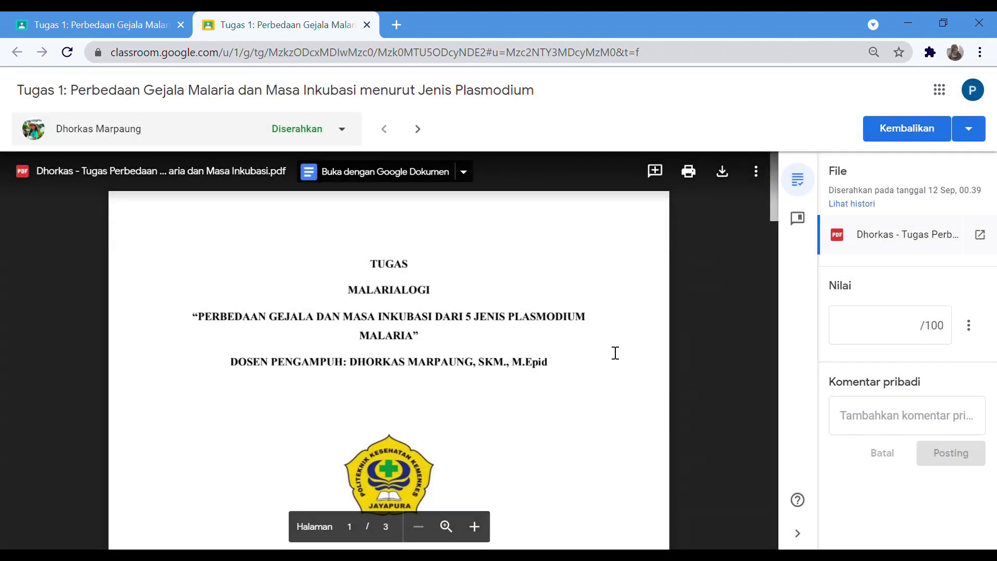
Look through the first student's Tugas 1 document and give it a draft grade of 100
{"action": "scroll", "coordinate": [564, 404], "scroll_direction": "down", "scroll_amount": 2}
{"action": "scroll", "coordinate": [563, 404], "scroll_direction": "down", "scroll_amount": 5}
{"action": "scroll", "coordinate": [563, 404], "scroll_direction": "up", "scroll_amount": 7}
{"action": "scroll", "coordinate": [563, 404], "scroll_direction": "down", "scroll_amount": 2}
{"action": "scroll", "coordinate": [563, 404], "scroll_direction": "up", "scroll_amount": 2}
{"action": "left_click", "coordinate": [921, 334]}
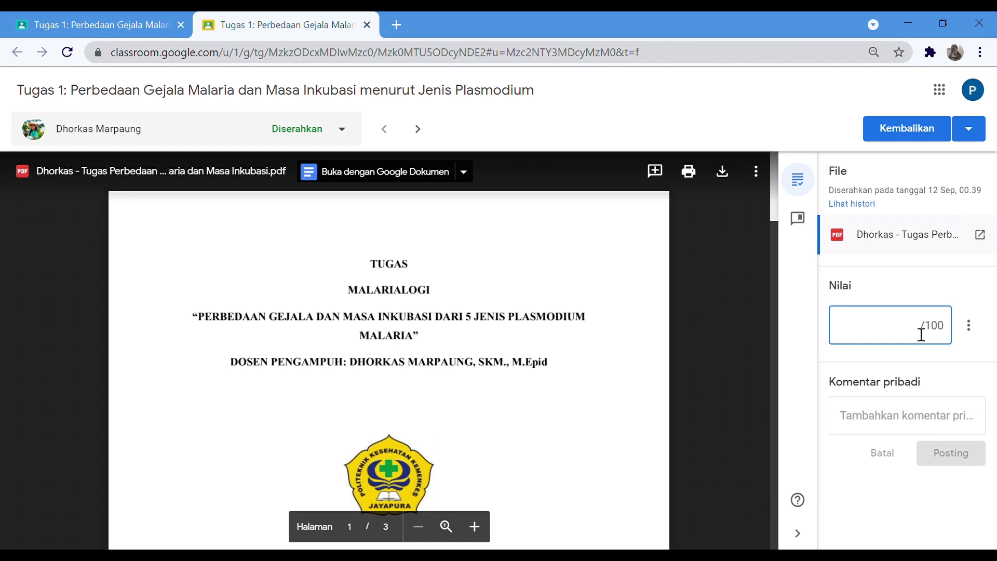
{"action": "type", "text": "100"}
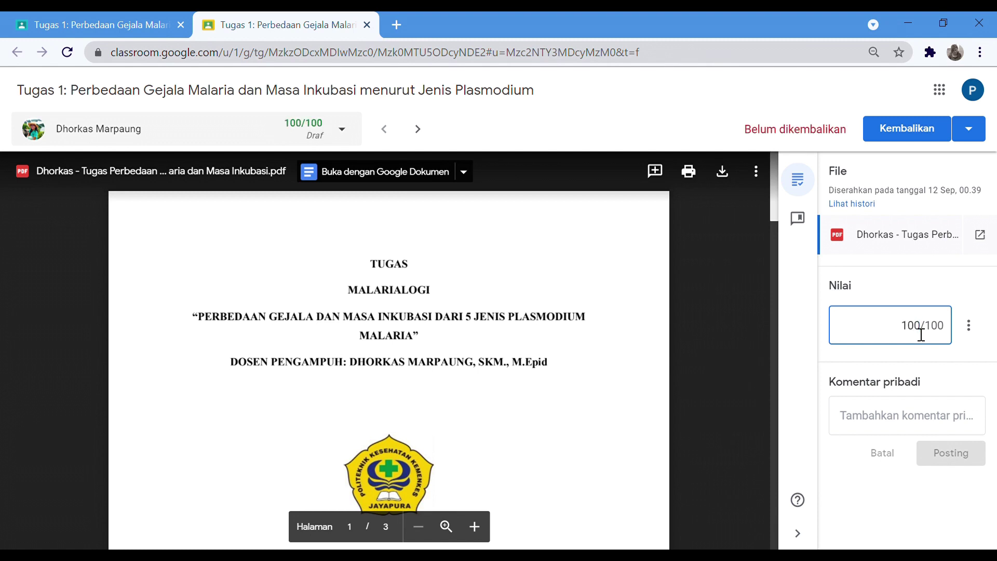
{"action": "left_click", "coordinate": [995, 297]}
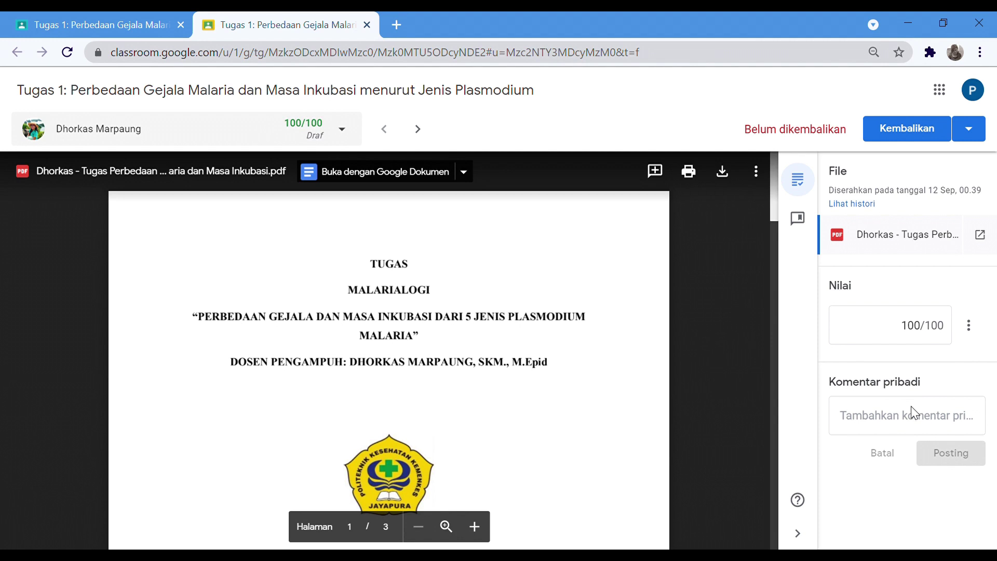
Post the private comment "Pertahankan mengerjakan tugas dengan baik." on the first student's Tugas 1 submission
{"action": "left_click", "coordinate": [902, 425]}
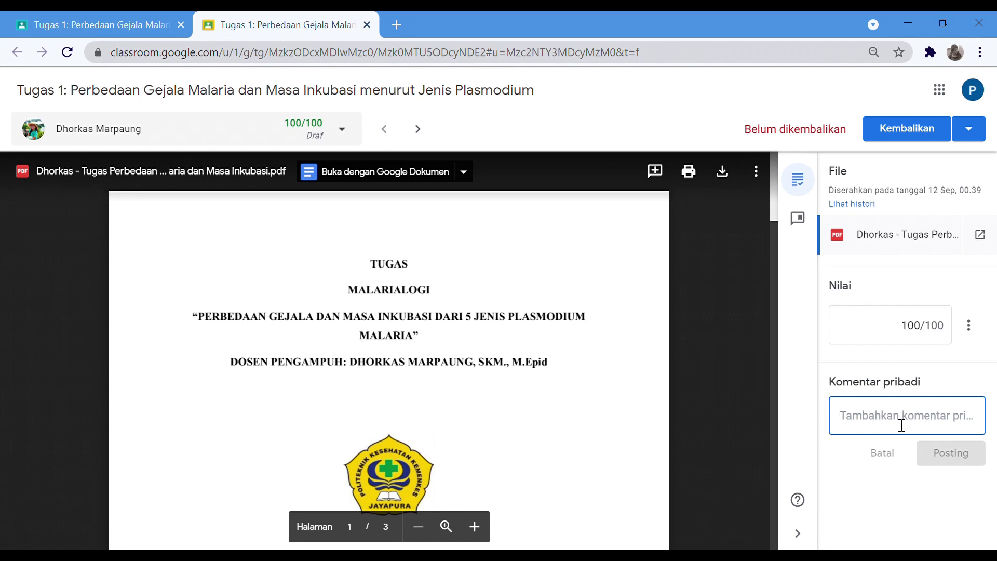
{"action": "type", "text": "P"}
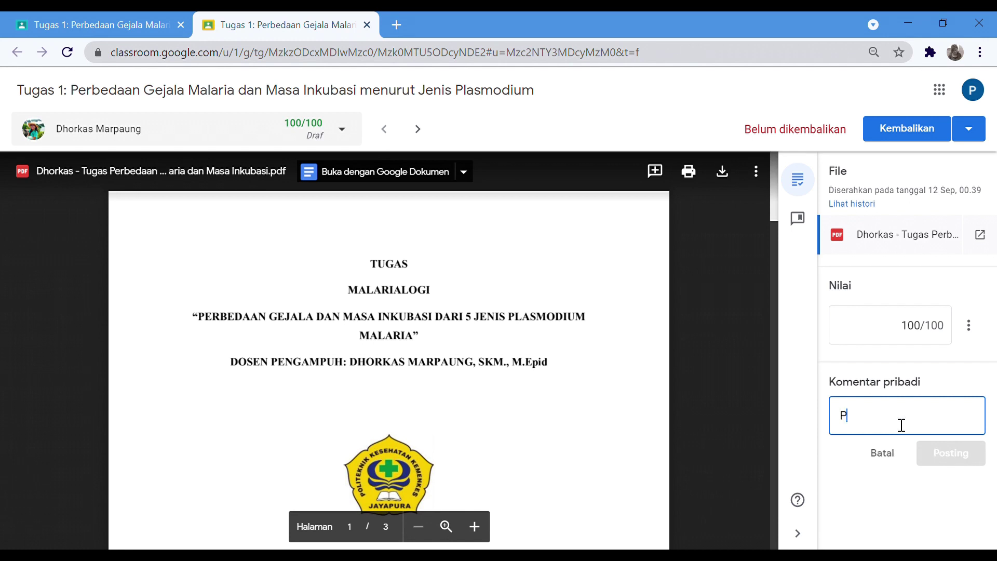
{"action": "type", "text": "ertahankan p"}
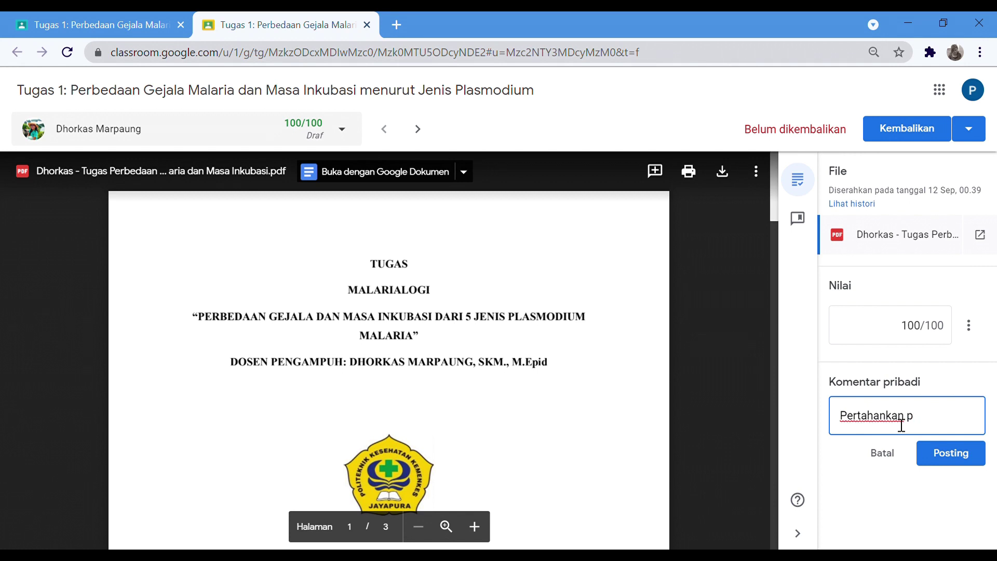
{"action": "type", "text": "emengerjakan tu"}
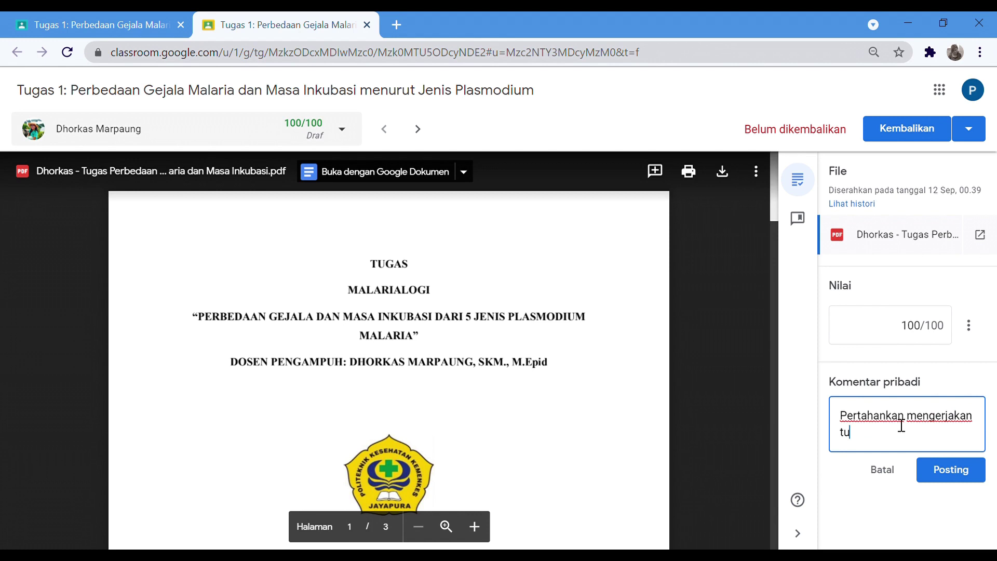
{"action": "type", "text": "gas dengan baik."}
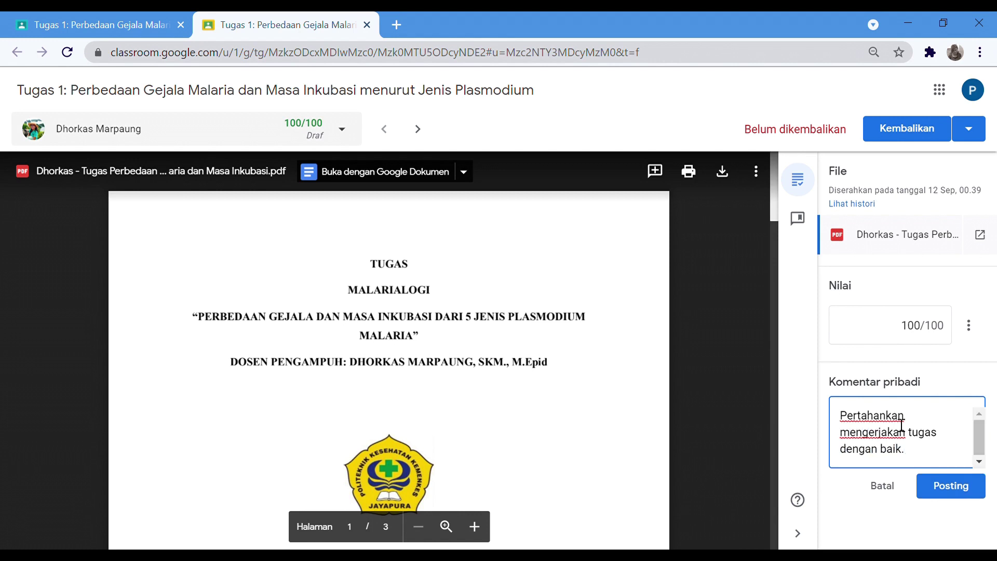
{"action": "left_click", "coordinate": [960, 483]}
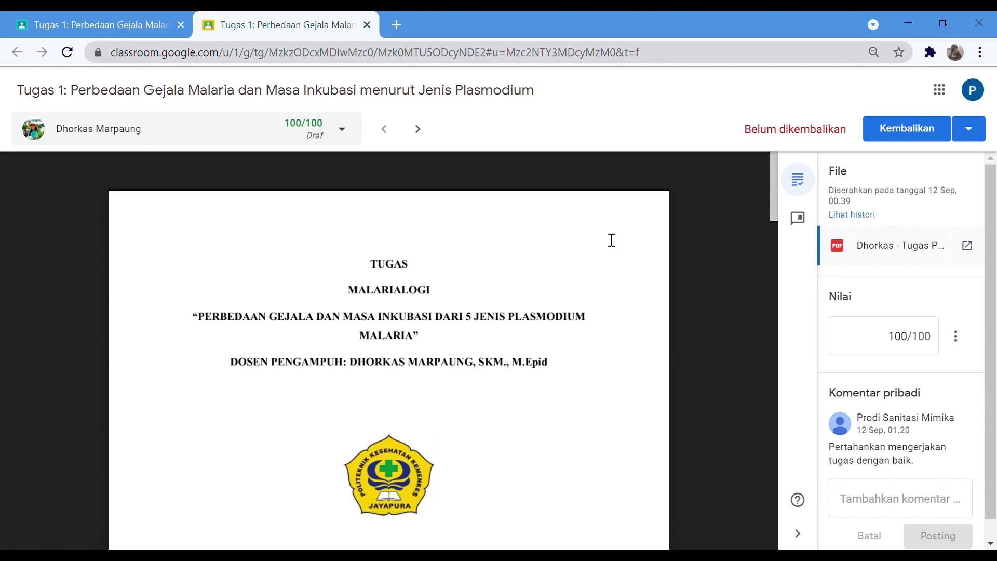
Switch to the second student's Tugas 1 submission and examine all three pages of the PDF
{"action": "left_click", "coordinate": [418, 130]}
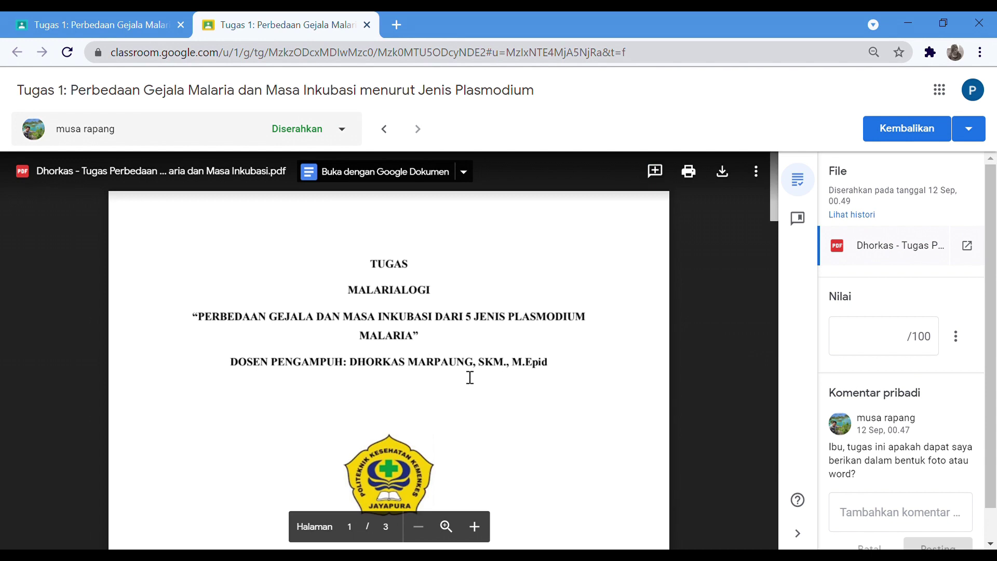
{"action": "scroll", "coordinate": [470, 377], "scroll_direction": "down", "scroll_amount": 4}
{"action": "scroll", "coordinate": [470, 377], "scroll_direction": "down", "scroll_amount": 15}
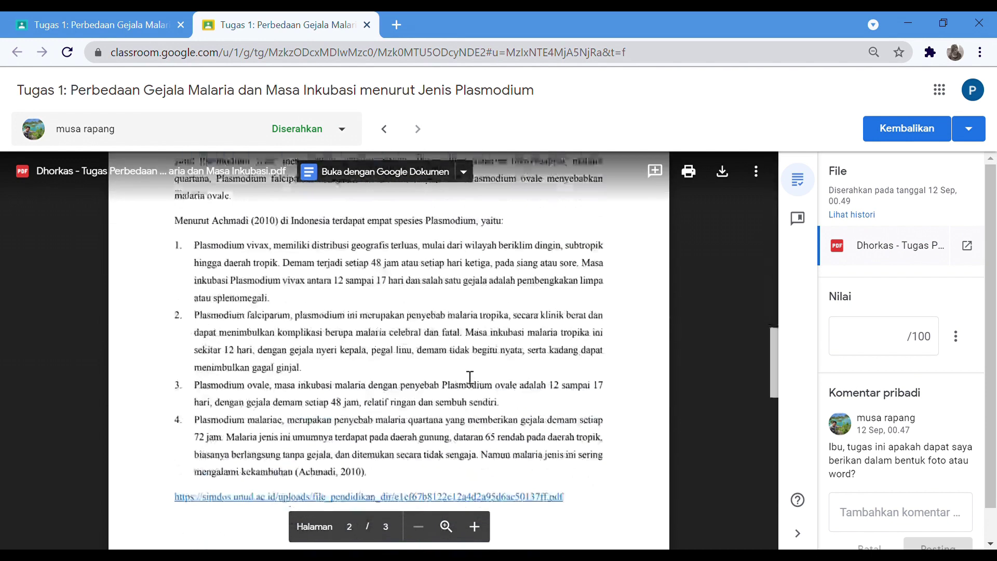
{"action": "scroll", "coordinate": [470, 377], "scroll_direction": "down", "scroll_amount": 10}
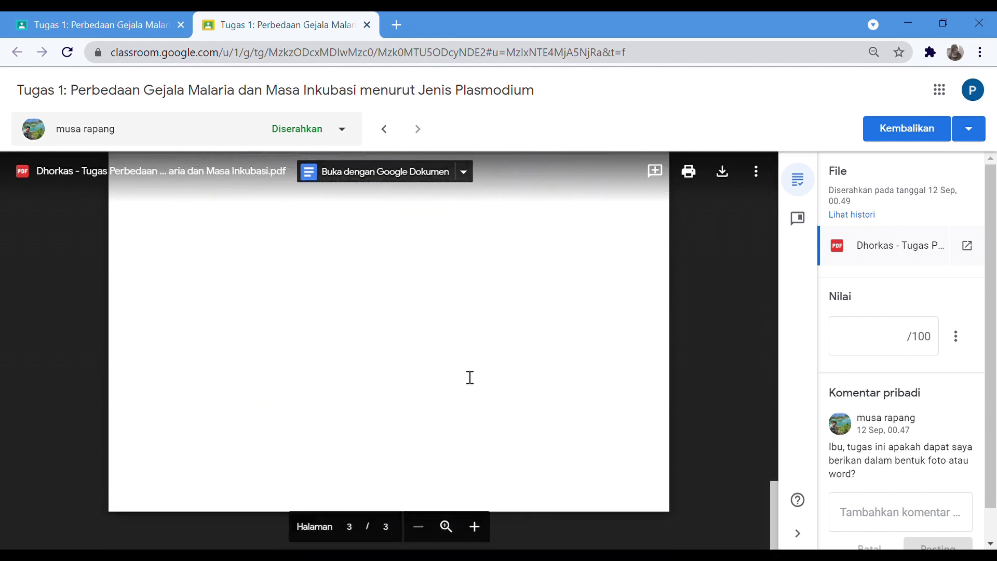
{"action": "scroll", "coordinate": [469, 377], "scroll_direction": "up", "scroll_amount": 10}
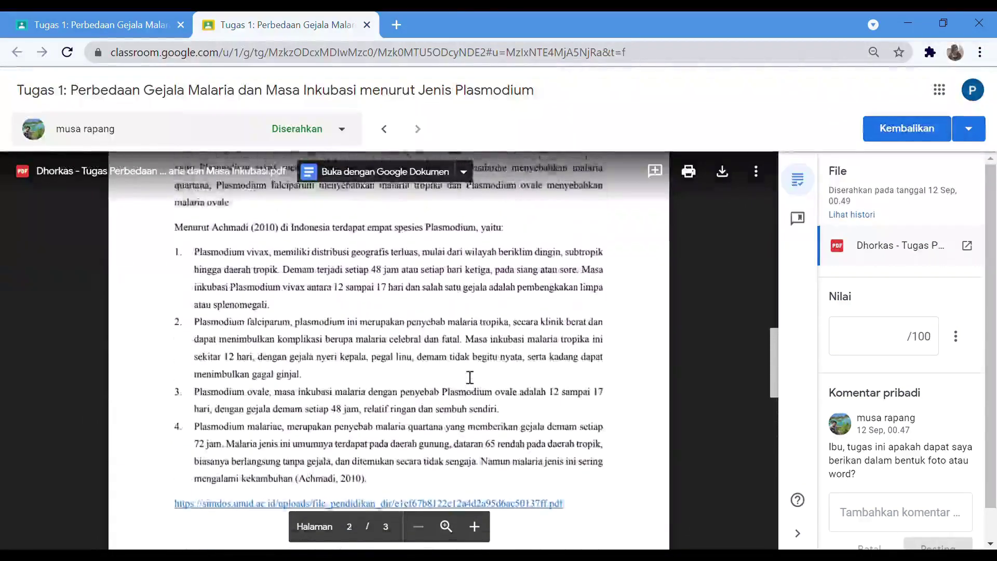
{"action": "scroll", "coordinate": [644, 361], "scroll_direction": "up", "scroll_amount": 10}
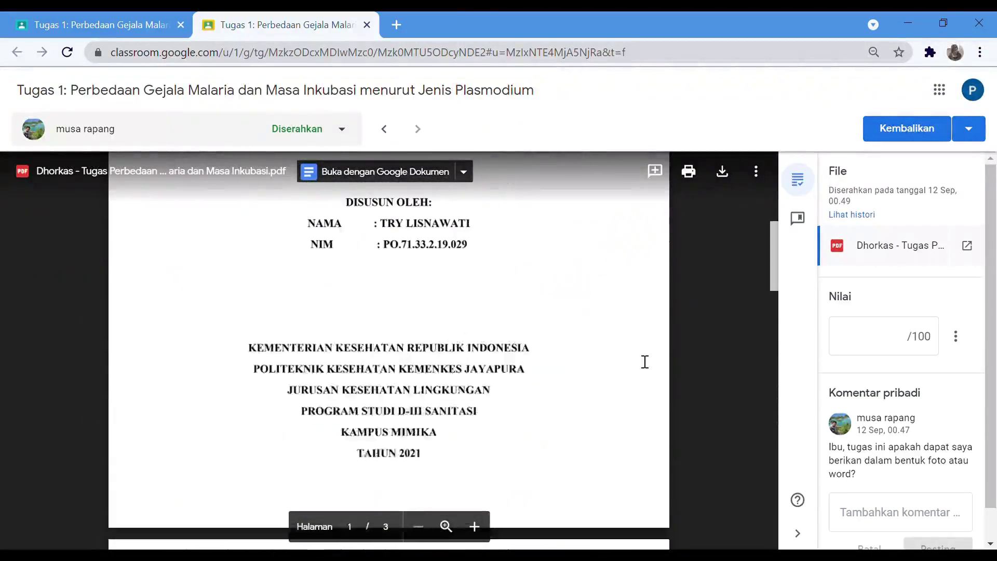
{"action": "scroll", "coordinate": [644, 362], "scroll_direction": "up", "scroll_amount": 5}
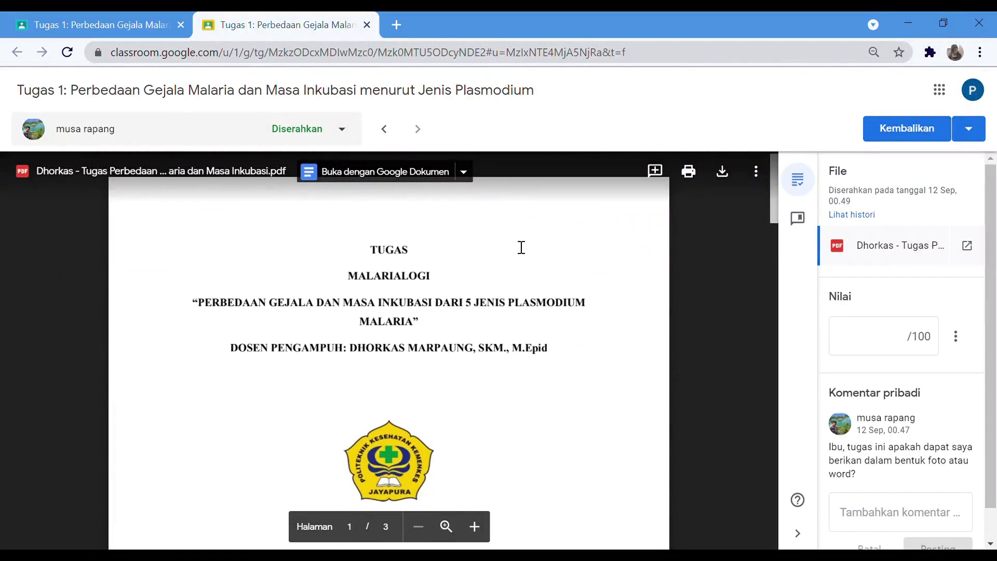
{"action": "scroll", "coordinate": [485, 322], "scroll_direction": "up", "scroll_amount": 1}
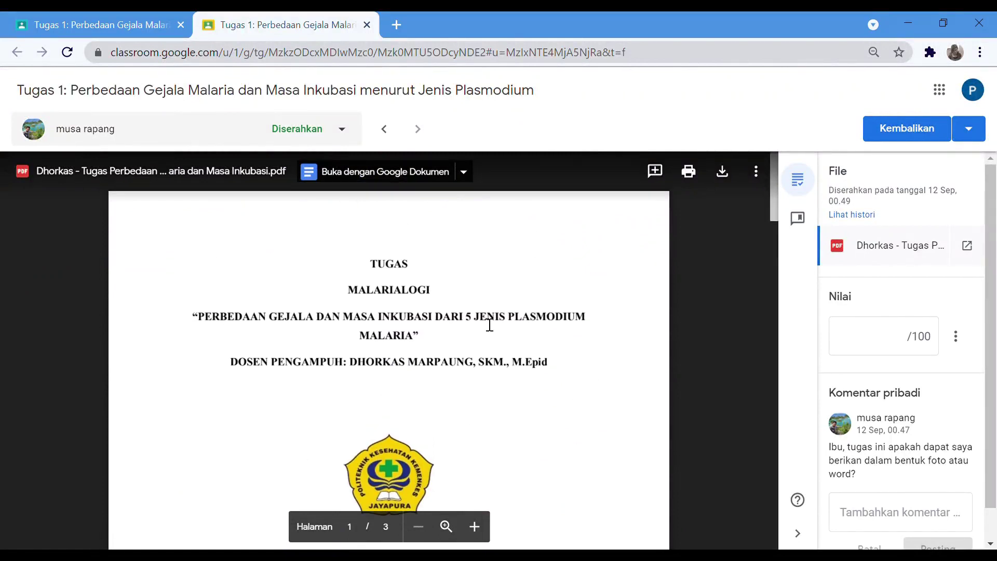
Recheck the first student's Tugas 1 submission and post the private comment "Sebaiknya kumpulkan tugas dalam bentuk Word." on the second student's submission
{"action": "left_click", "coordinate": [389, 135]}
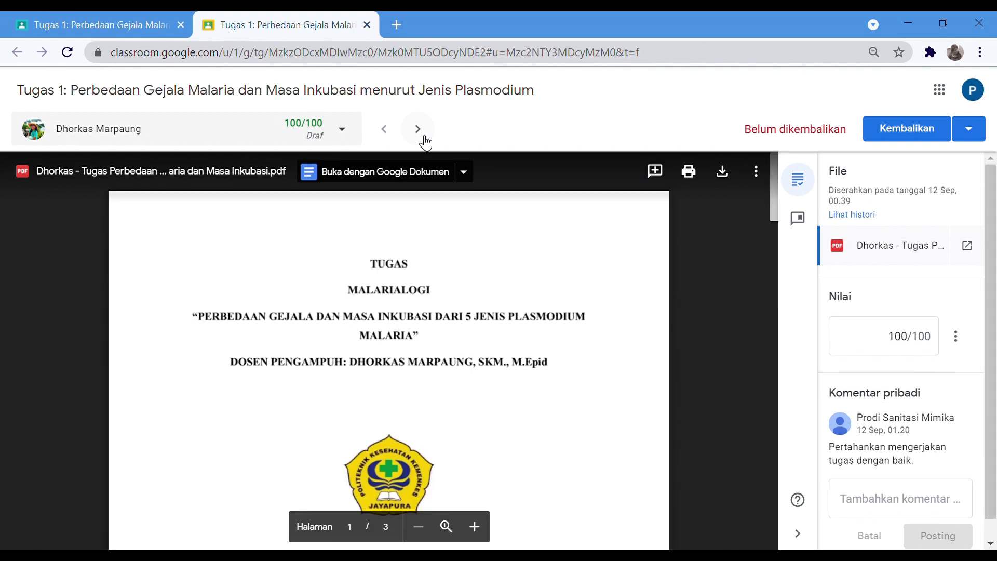
{"action": "left_click", "coordinate": [419, 130]}
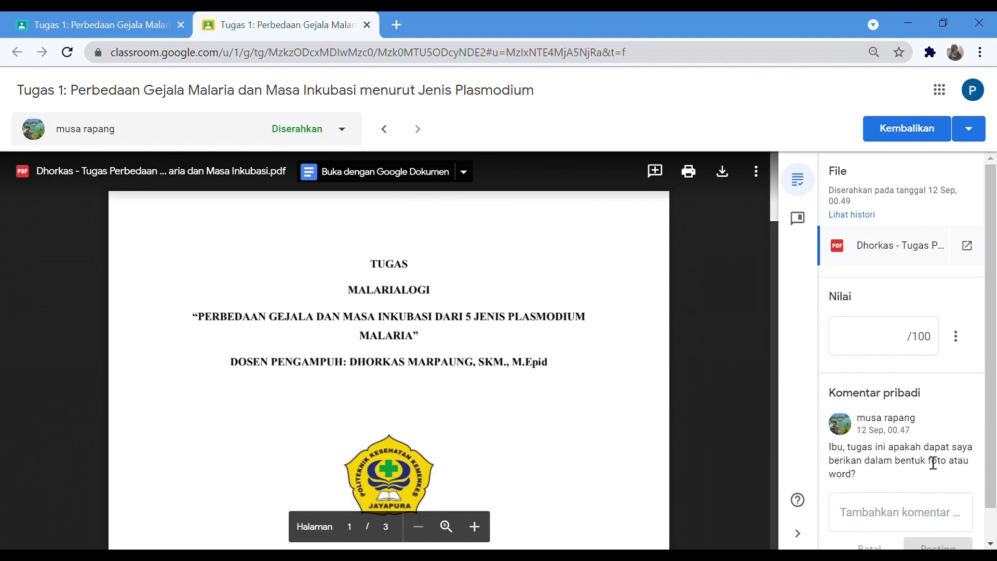
{"action": "left_click", "coordinate": [993, 527]}
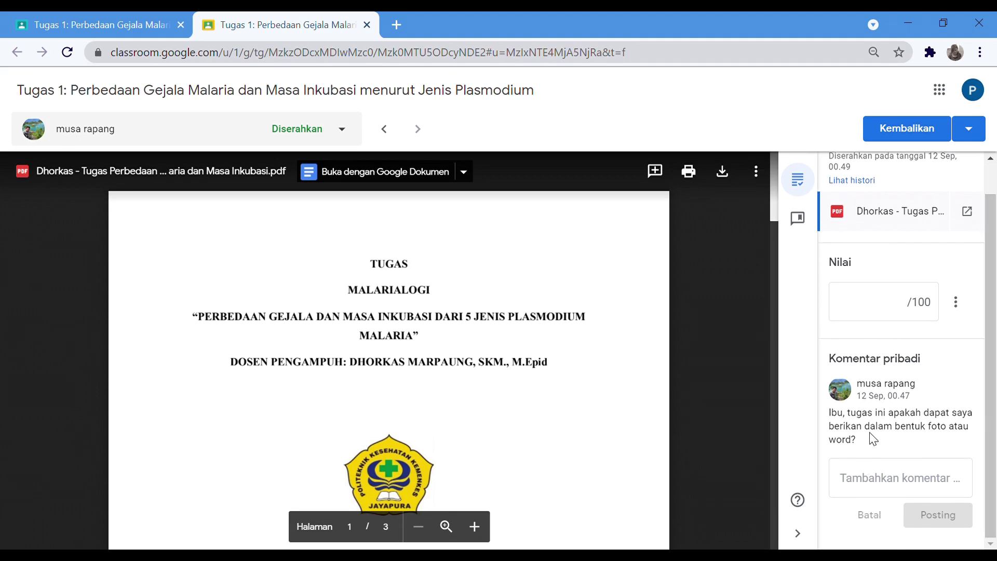
{"action": "left_click", "coordinate": [862, 485]}
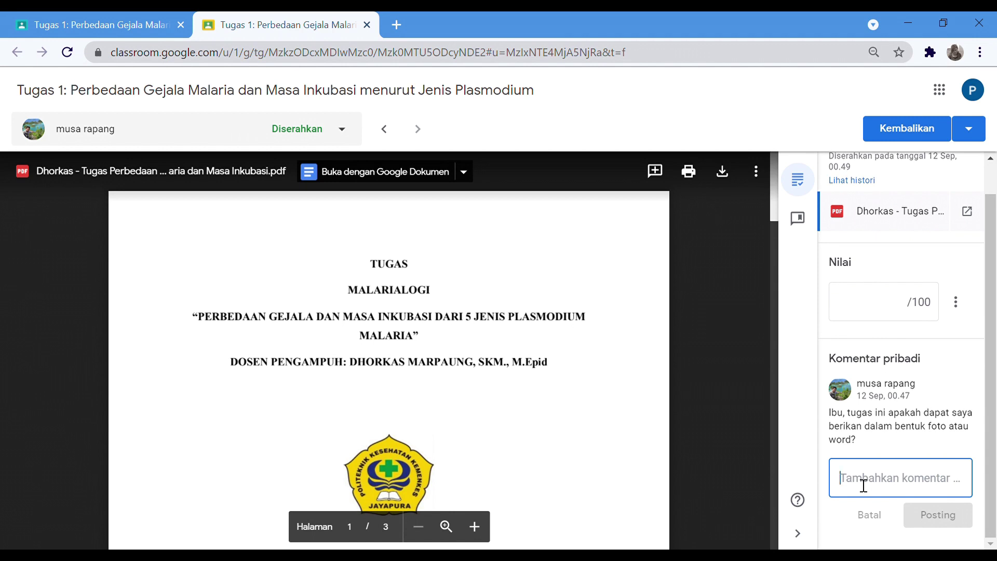
{"action": "type", "text": "B"}
{"action": "key", "text": "BackSpace"}
{"action": "type", "text": "Se"}
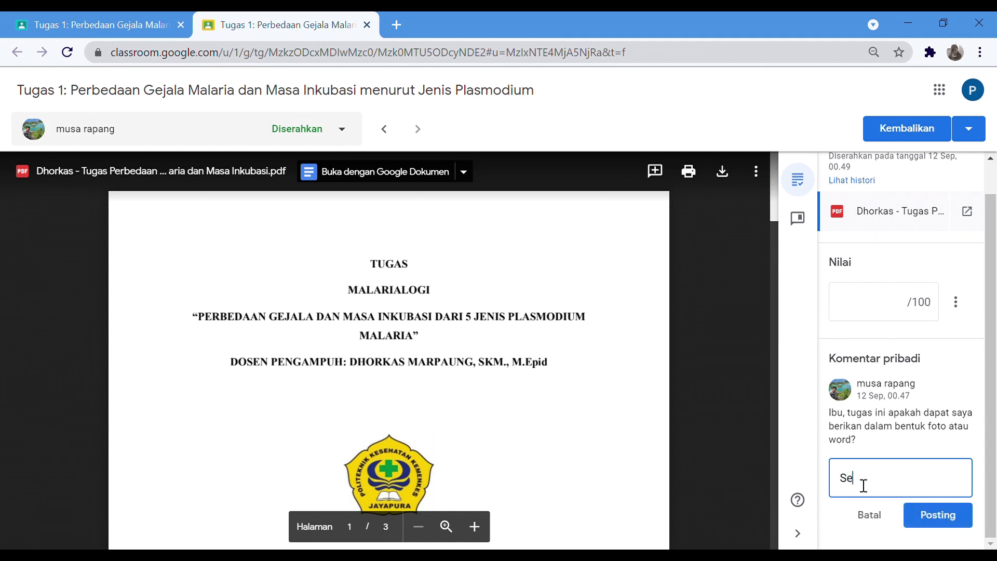
{"action": "type", "text": "baiknya kumpulkan tugas"}
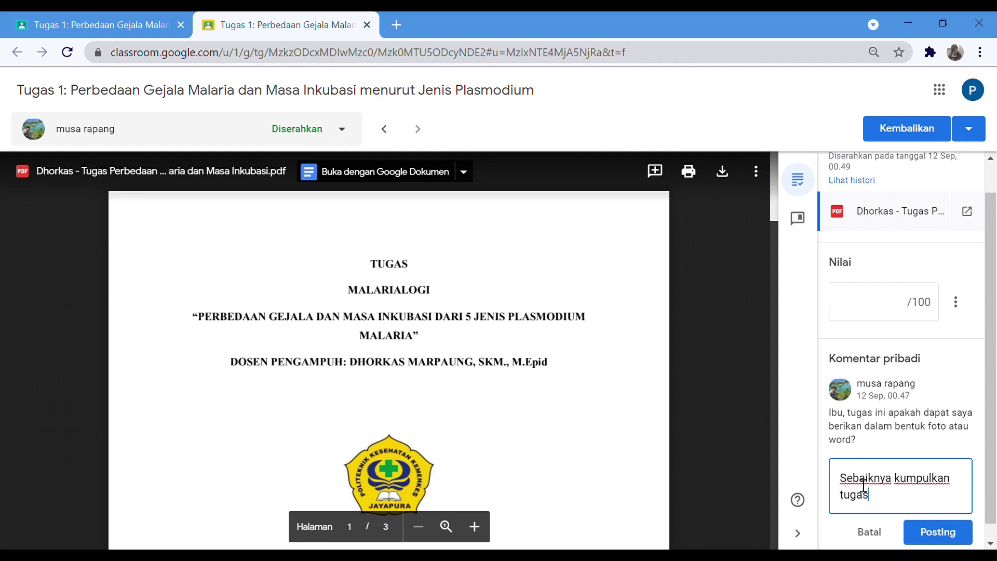
{"action": "type", "text": " dalam ben"}
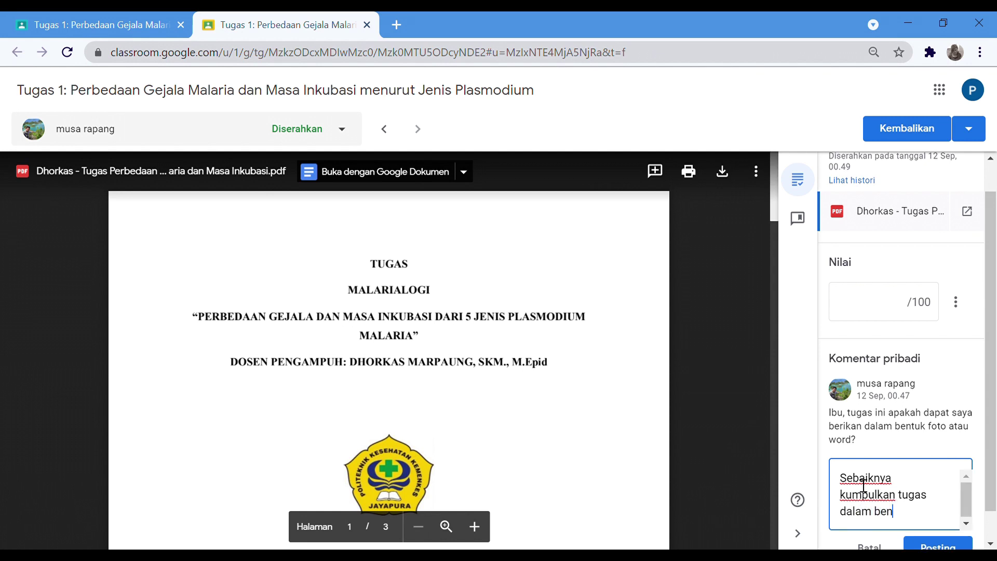
{"action": "type", "text": "tuk Word."}
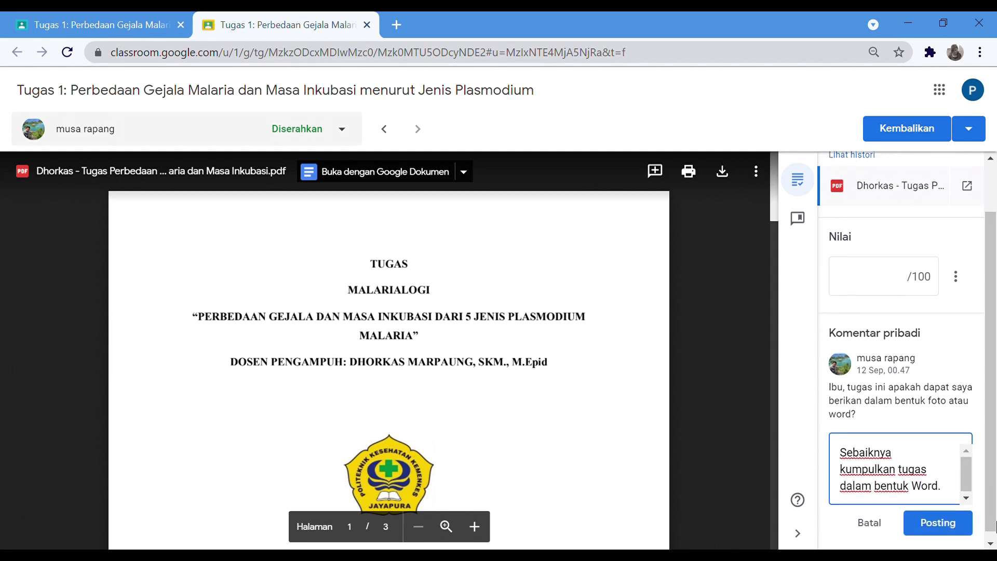
{"action": "scroll", "coordinate": [965, 524], "scroll_direction": "down", "scroll_amount": 1}
{"action": "left_click", "coordinate": [970, 519]}
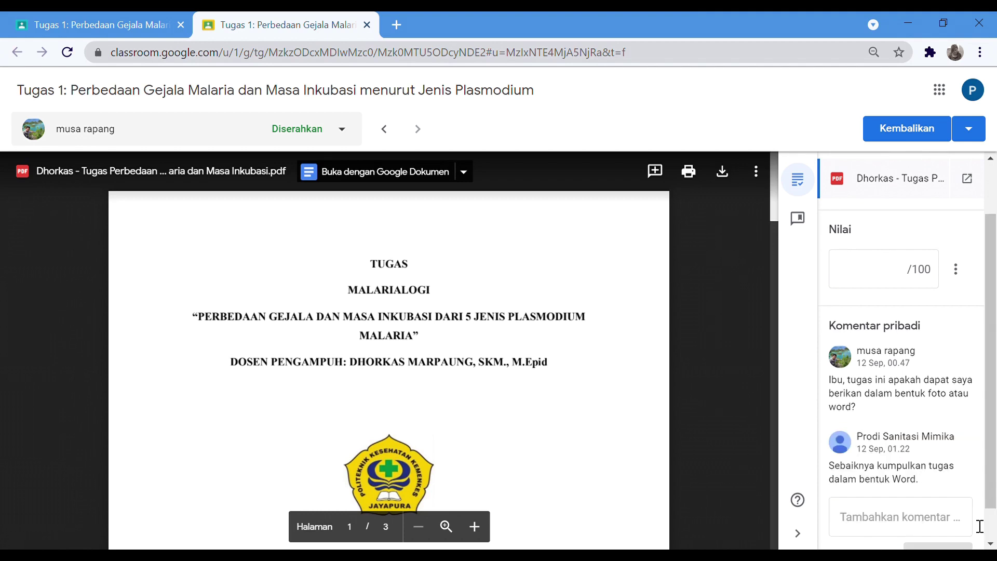
Post the private comment "Mohon memperbaiki tugas ini karena tugas ini sama dengan tugas yang dikumpulkan teman." on the second student's Tugas 1 submission
{"action": "scroll", "coordinate": [571, 338], "scroll_direction": "down", "scroll_amount": 3}
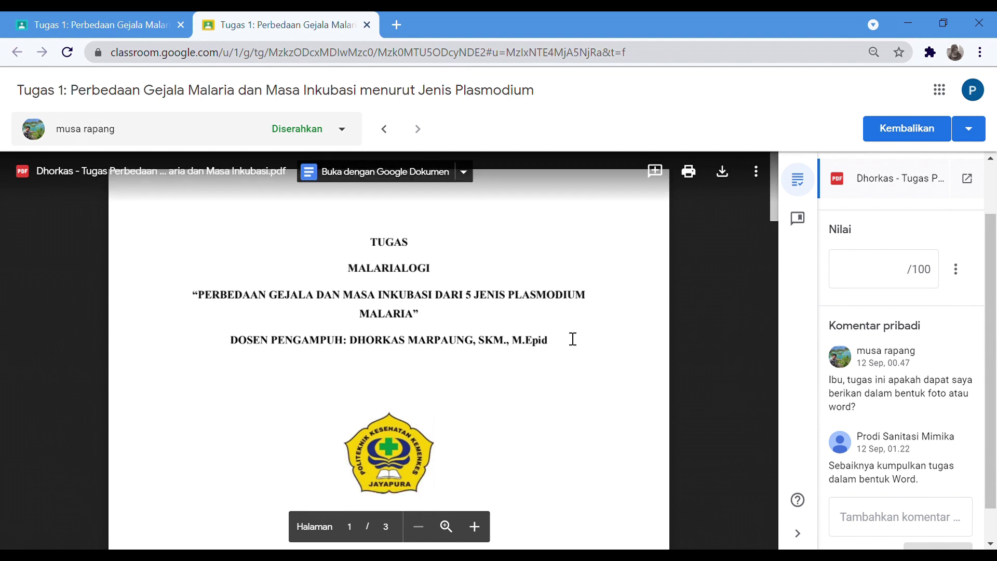
{"action": "scroll", "coordinate": [572, 338], "scroll_direction": "down", "scroll_amount": 3}
{"action": "scroll", "coordinate": [572, 338], "scroll_direction": "up", "scroll_amount": 5}
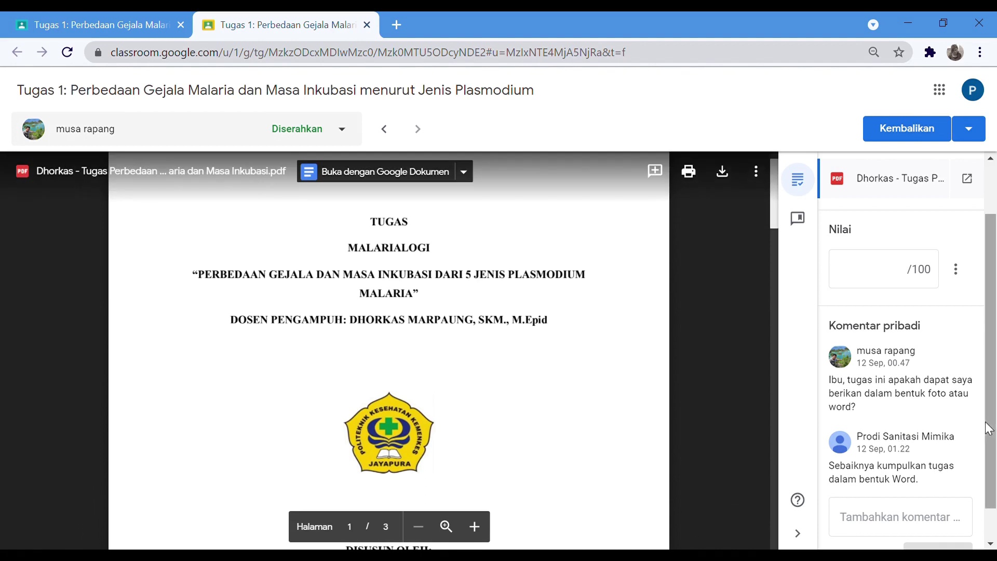
{"action": "scroll", "coordinate": [948, 504], "scroll_direction": "down", "scroll_amount": 2}
{"action": "left_click", "coordinate": [855, 492]}
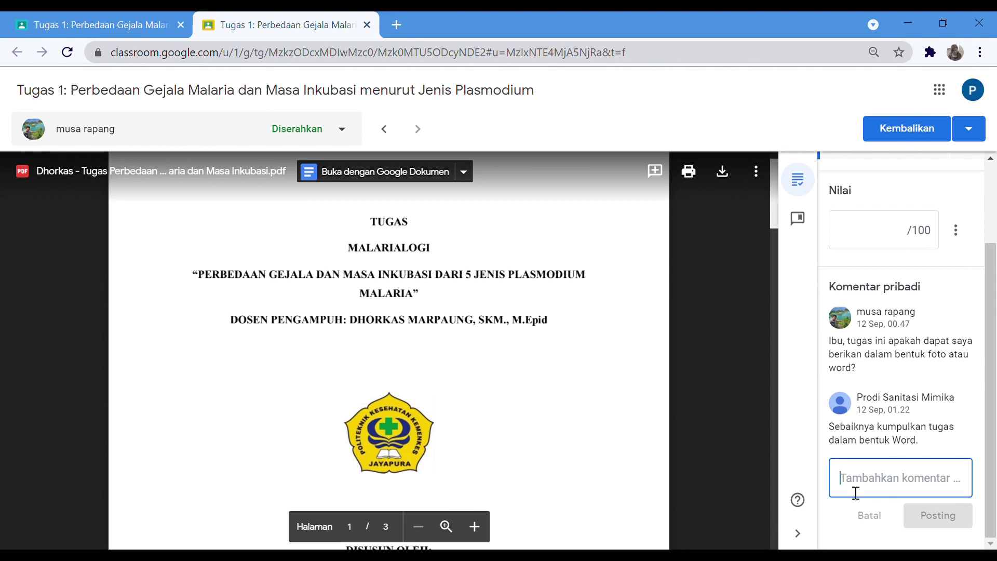
{"action": "type", "text": "Mo"}
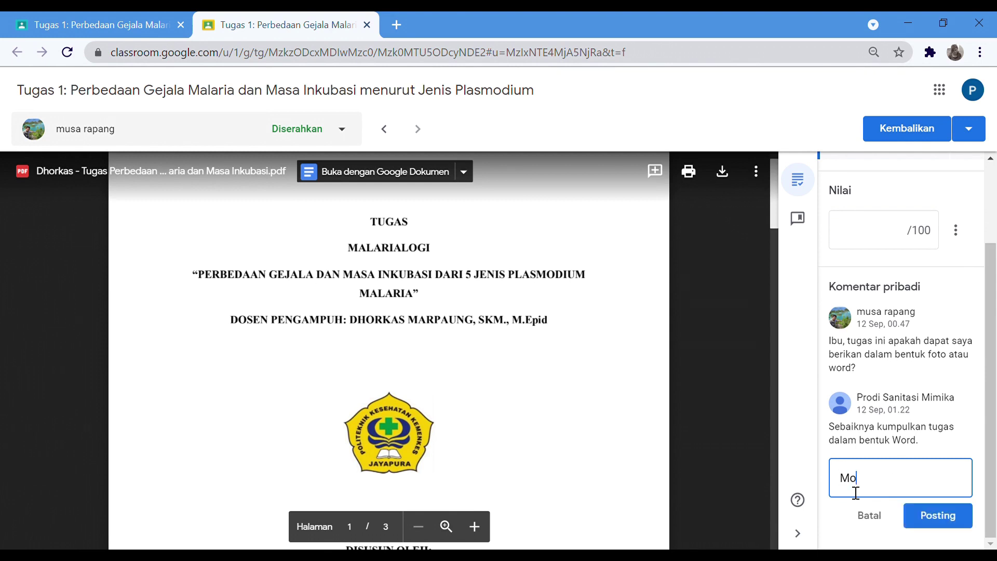
{"action": "type", "text": "hon memperbaiki "}
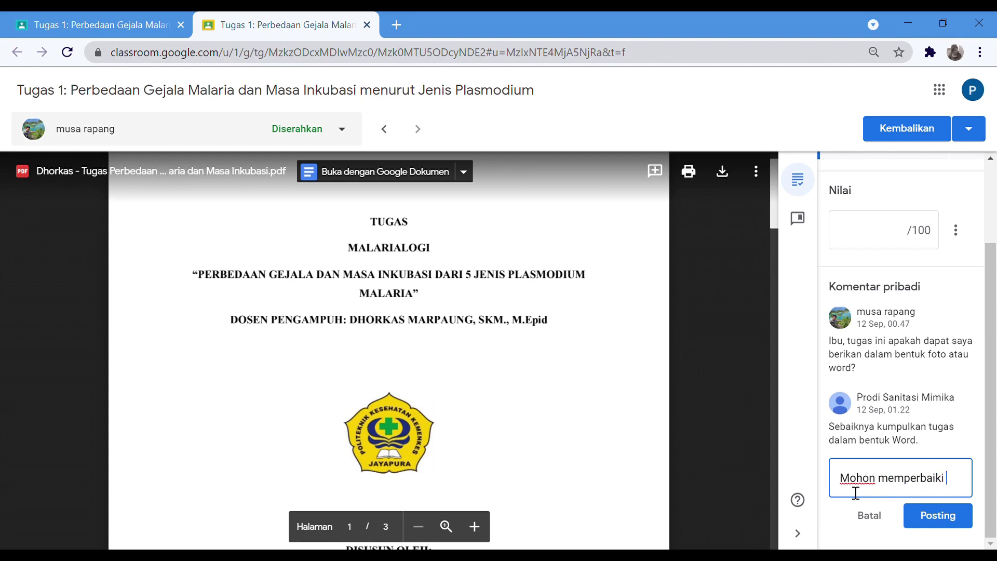
{"action": "type", "text": "tugas ini"}
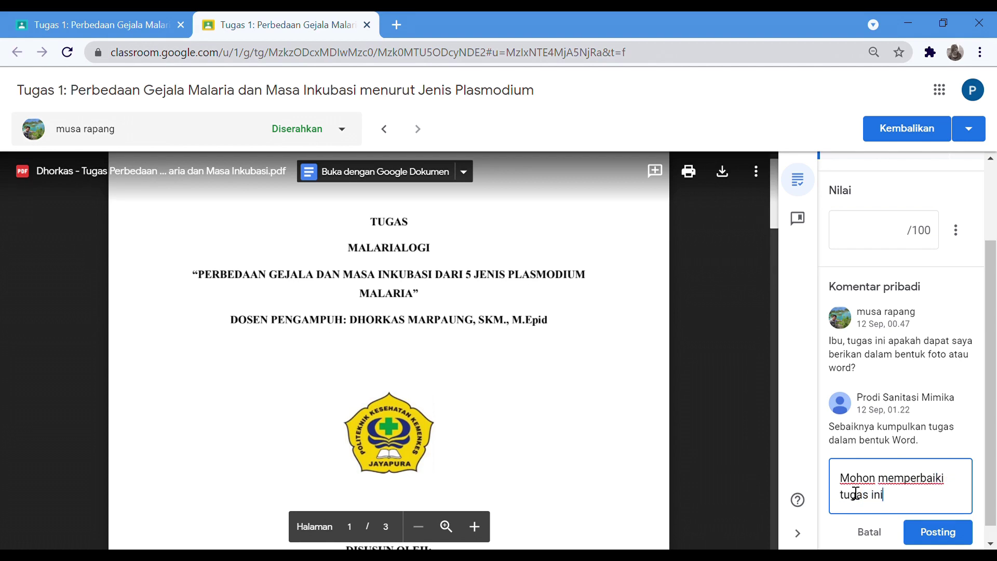
{"action": "type", "text": " karena tugas ini m"}
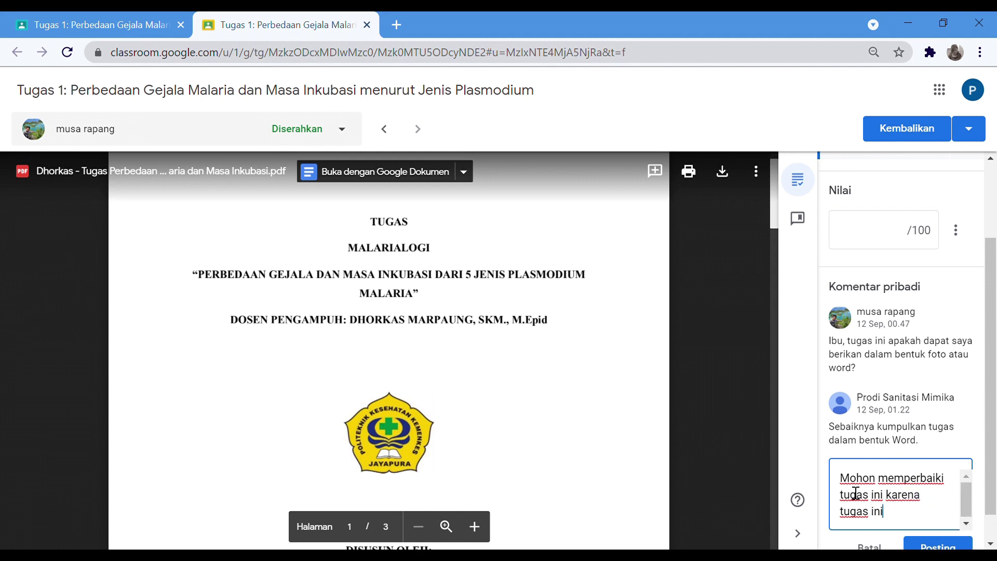
{"action": "key", "text": "BackSpace"}
{"action": "type", "text": "sama dengan "}
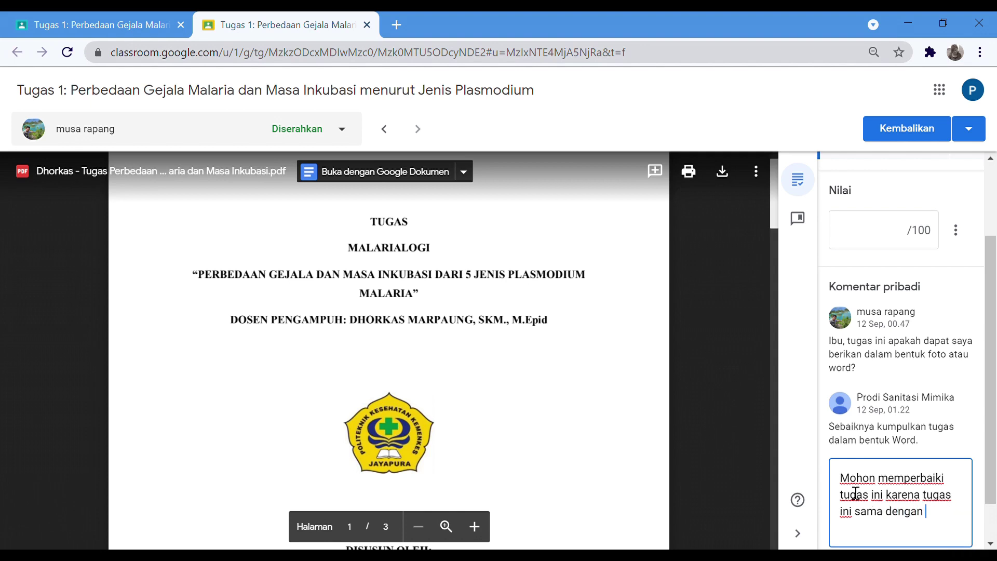
{"action": "type", "text": "tugas yang"}
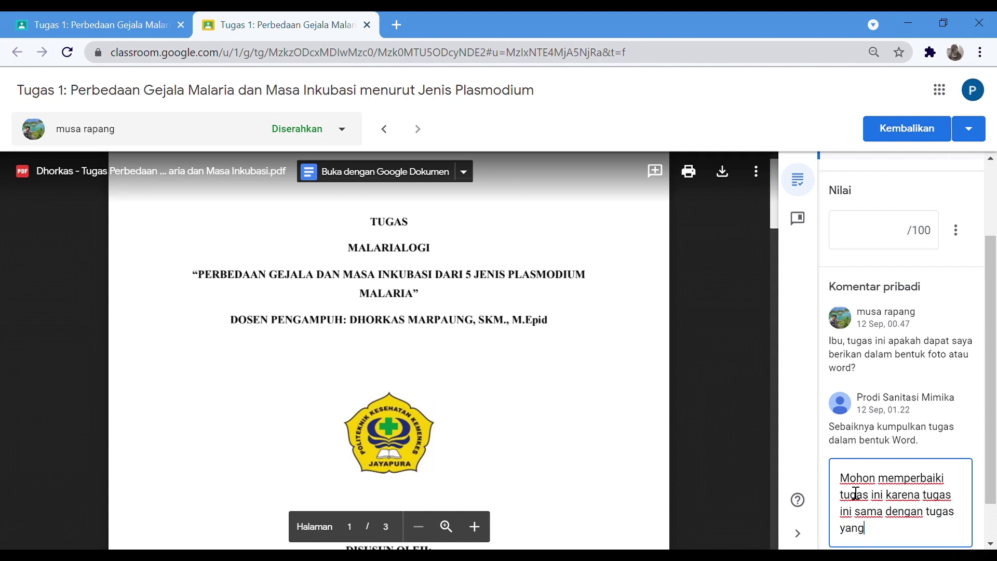
{"action": "type", "text": " dikumpulkan teman."}
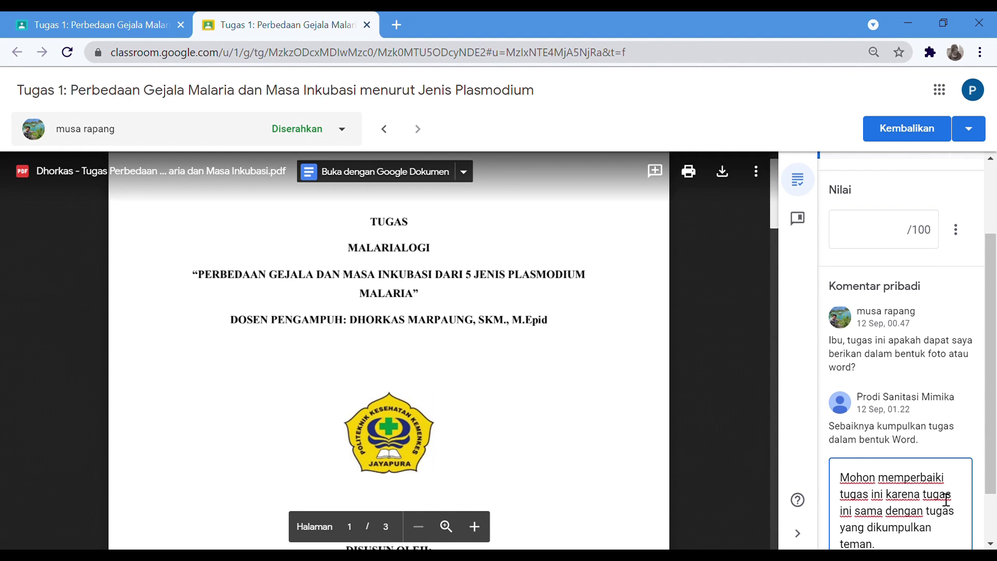
{"action": "scroll", "coordinate": [990, 522], "scroll_direction": "down", "scroll_amount": 2}
{"action": "left_click", "coordinate": [962, 517]}
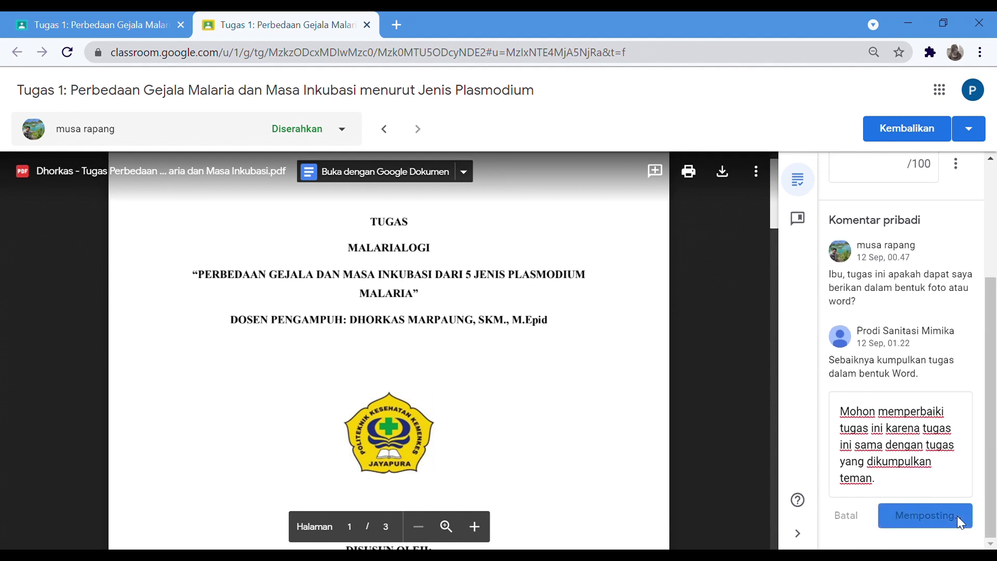
Return the second student's Tugas 1 submission without a grade
{"action": "scroll", "coordinate": [992, 202], "scroll_direction": "up", "scroll_amount": 5}
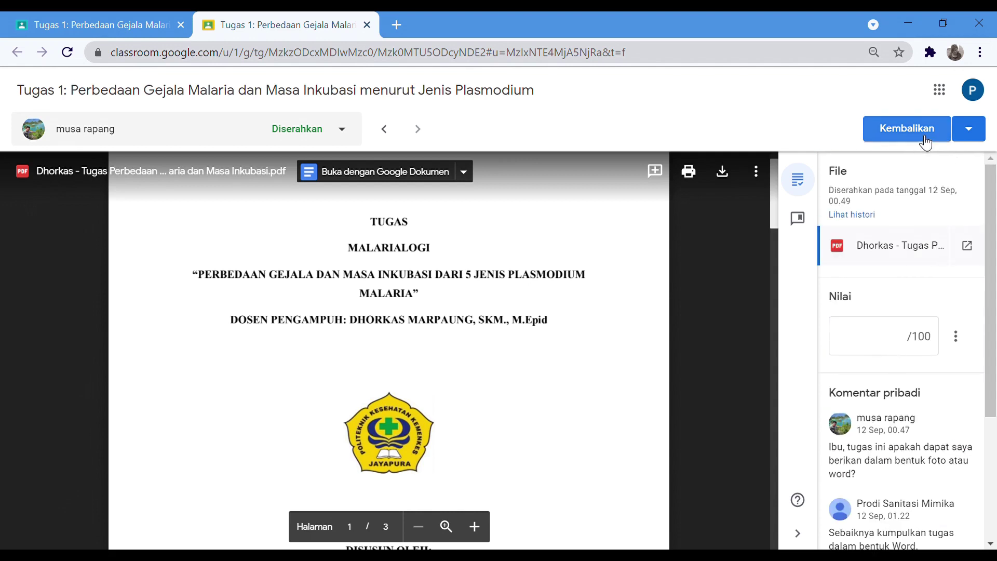
{"action": "left_click", "coordinate": [976, 136]}
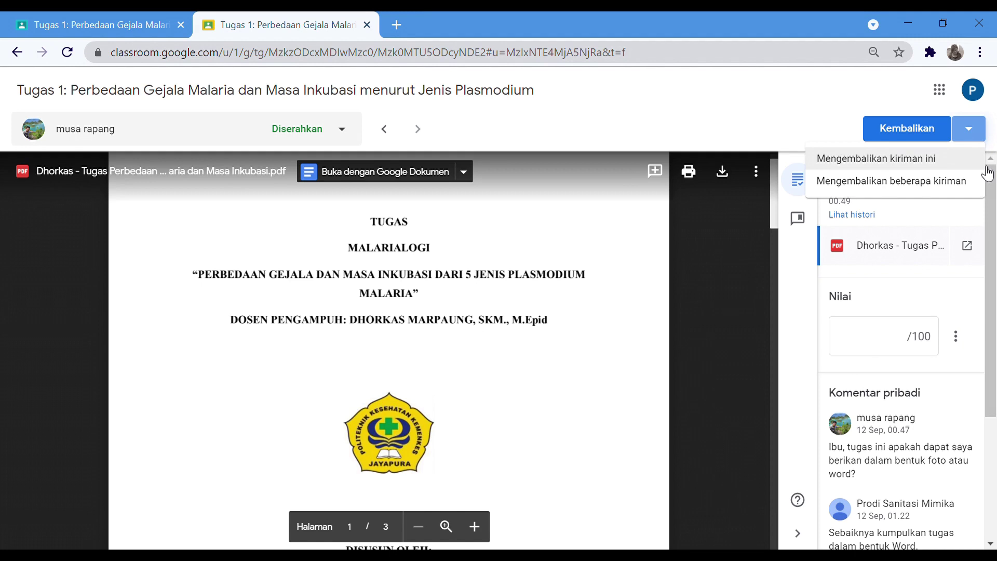
{"action": "left_click", "coordinate": [916, 131]}
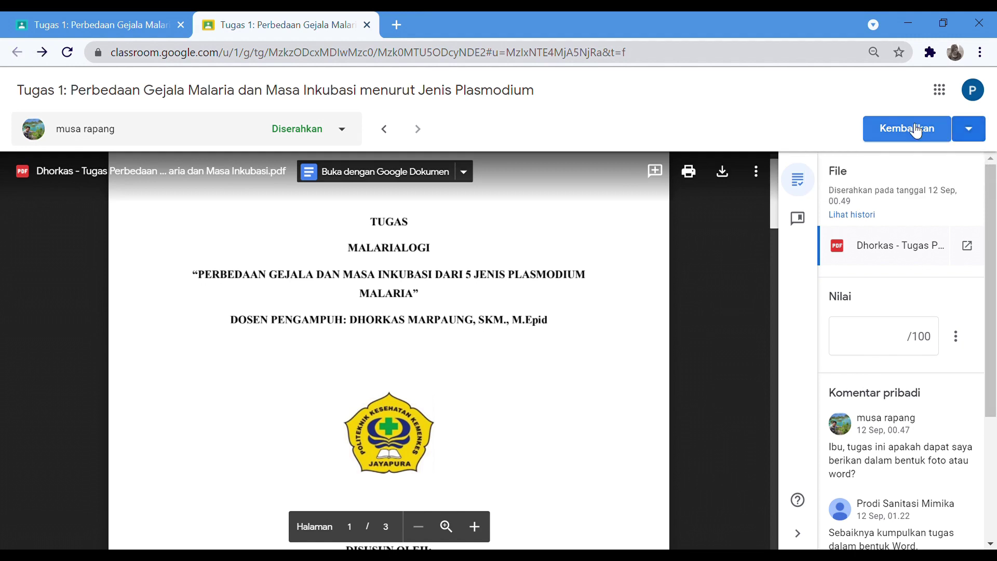
{"action": "left_click", "coordinate": [916, 131]}
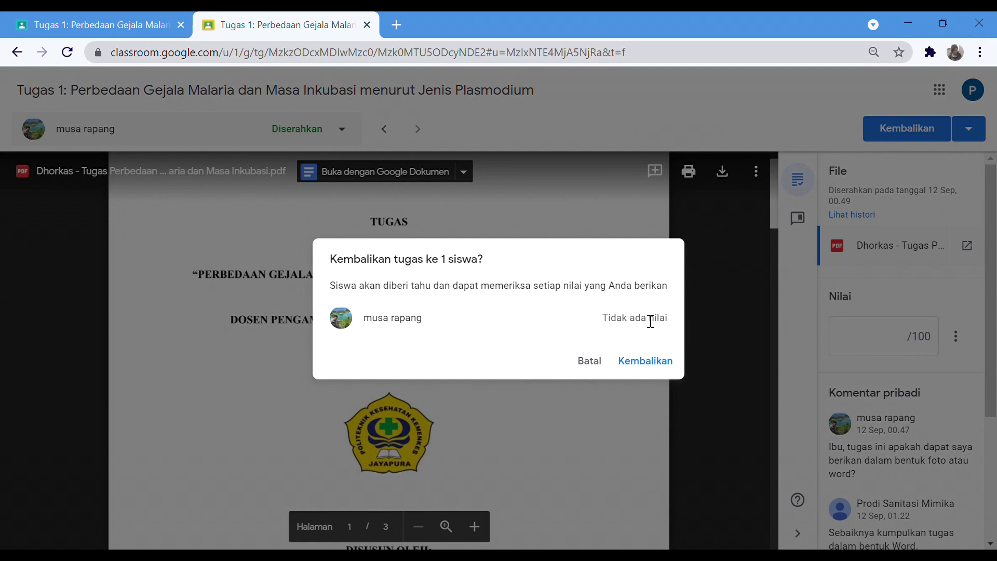
{"action": "left_click", "coordinate": [651, 371]}
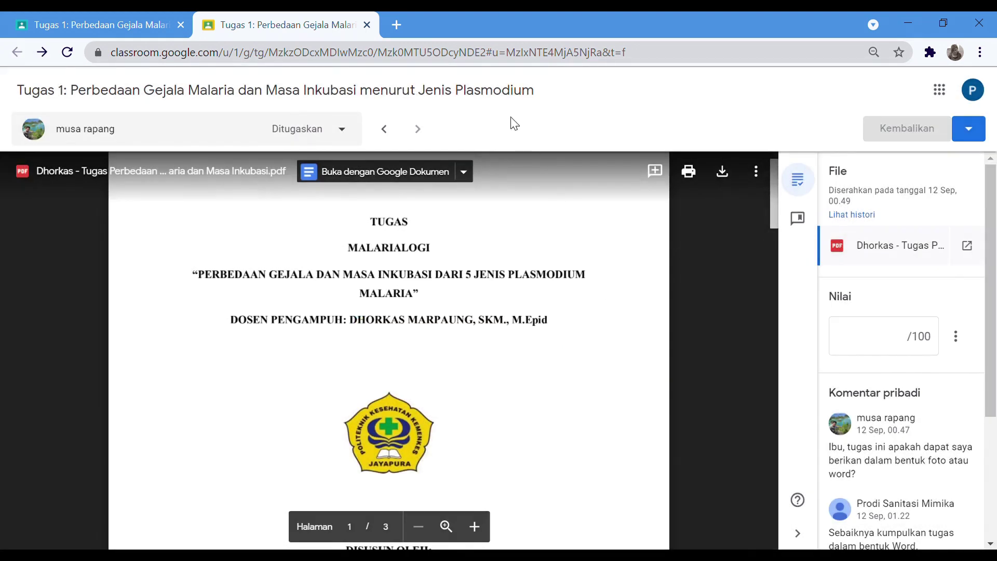
Switch to the first student's Tugas 1 submission and return it with the grade of 100
{"action": "left_click", "coordinate": [383, 130]}
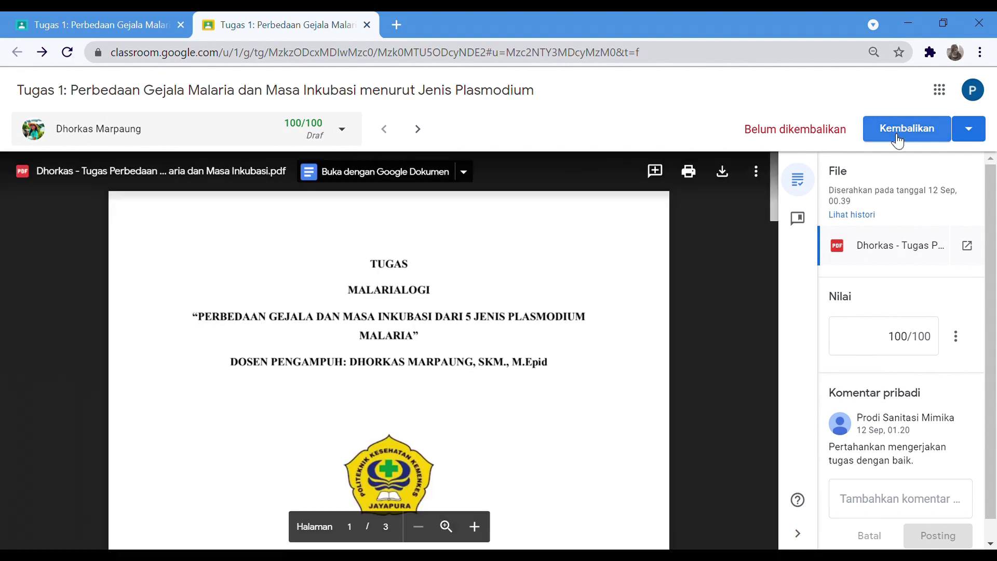
{"action": "left_click", "coordinate": [896, 136]}
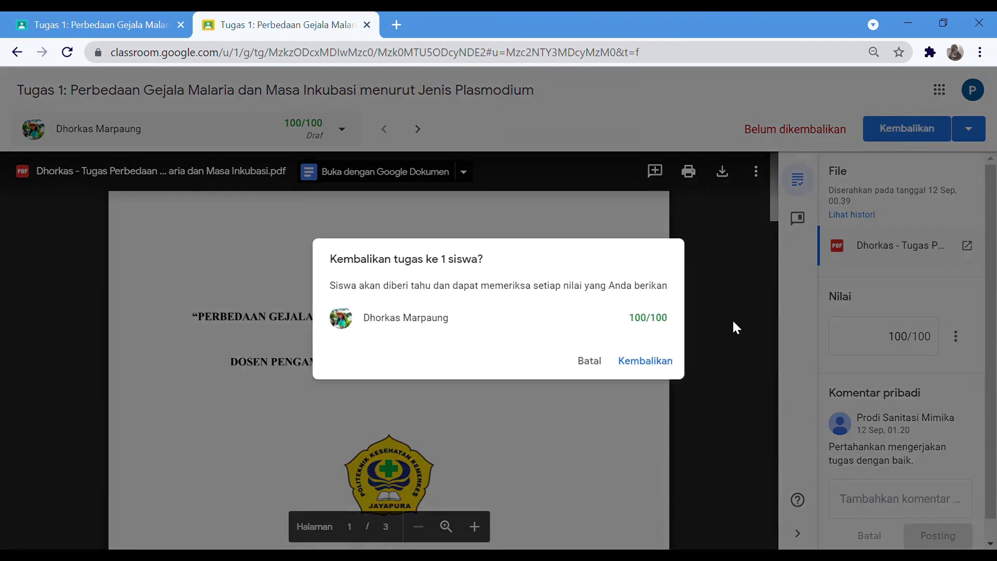
{"action": "left_click", "coordinate": [652, 366]}
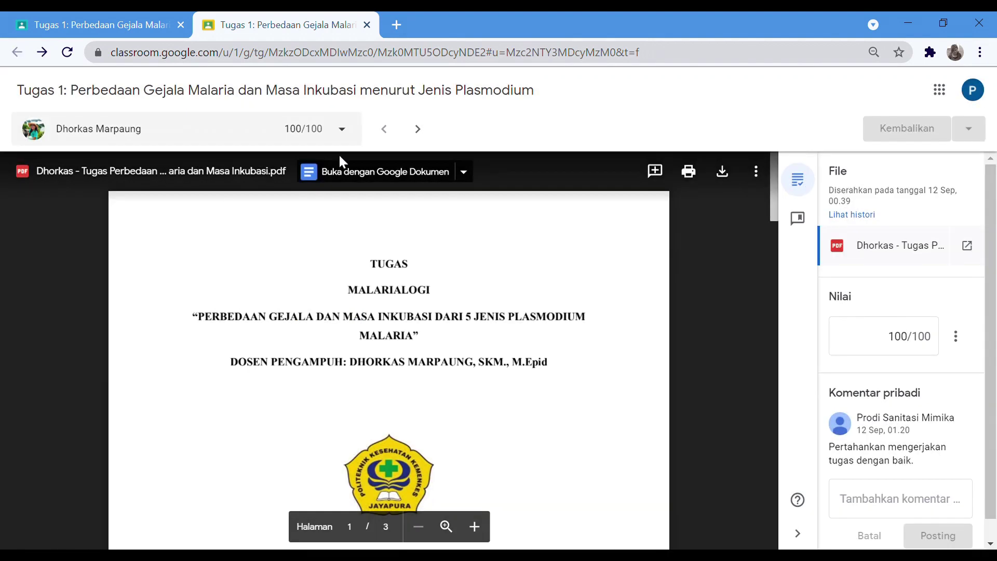
Close the Tugas 1 submission viewer and open Tugas 2: Mencari Jentik Nyamuk Anopheles from the list of work to review
{"action": "left_click", "coordinate": [367, 25]}
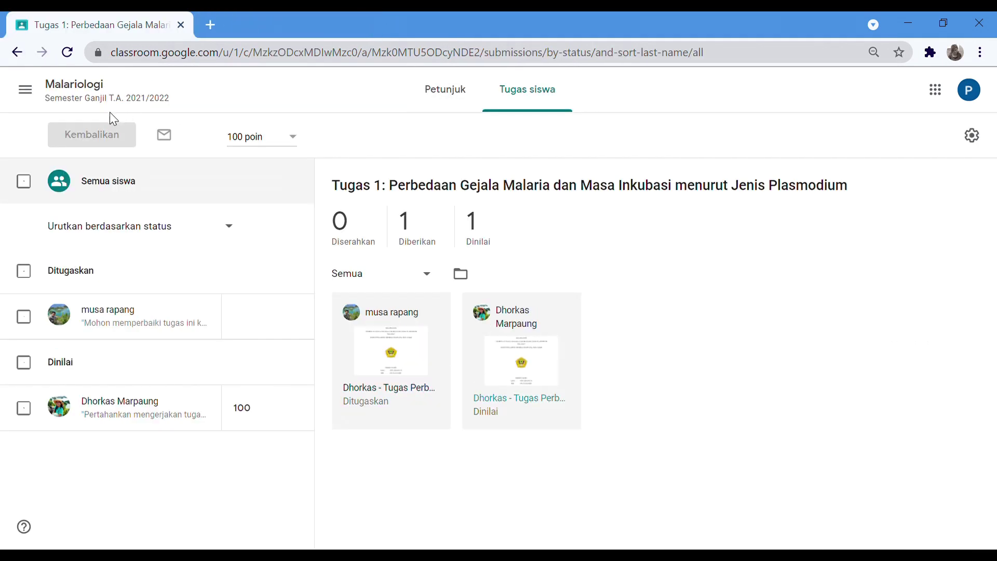
{"action": "left_click", "coordinate": [25, 89]}
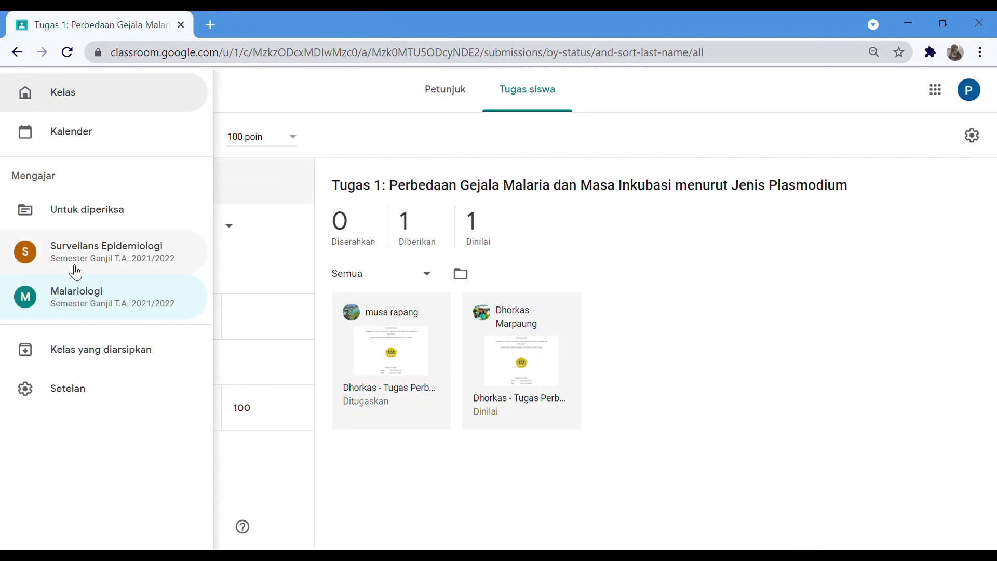
{"action": "left_click", "coordinate": [78, 217]}
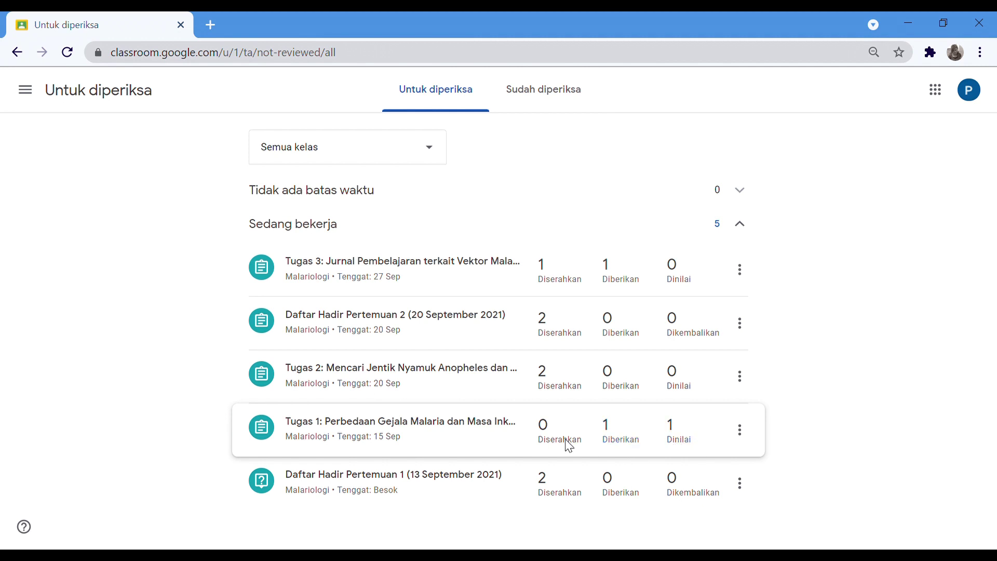
{"action": "left_click", "coordinate": [481, 384]}
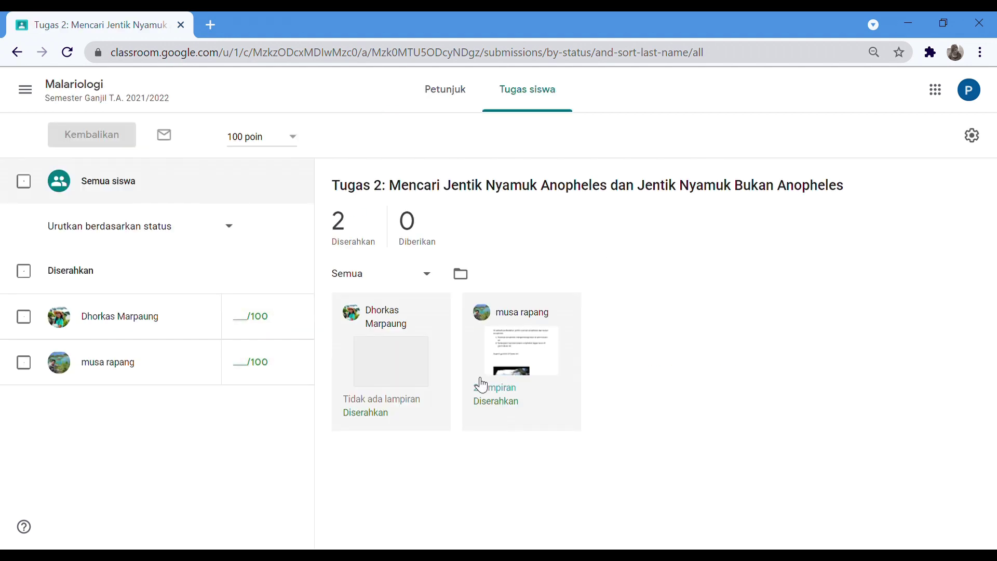
Post the private comment "Mohon dapat mengirimkan file tugas yang telah dikerjakan." on the Tugas 2 submission without attachments and return it without a grade
{"action": "left_click", "coordinate": [407, 406]}
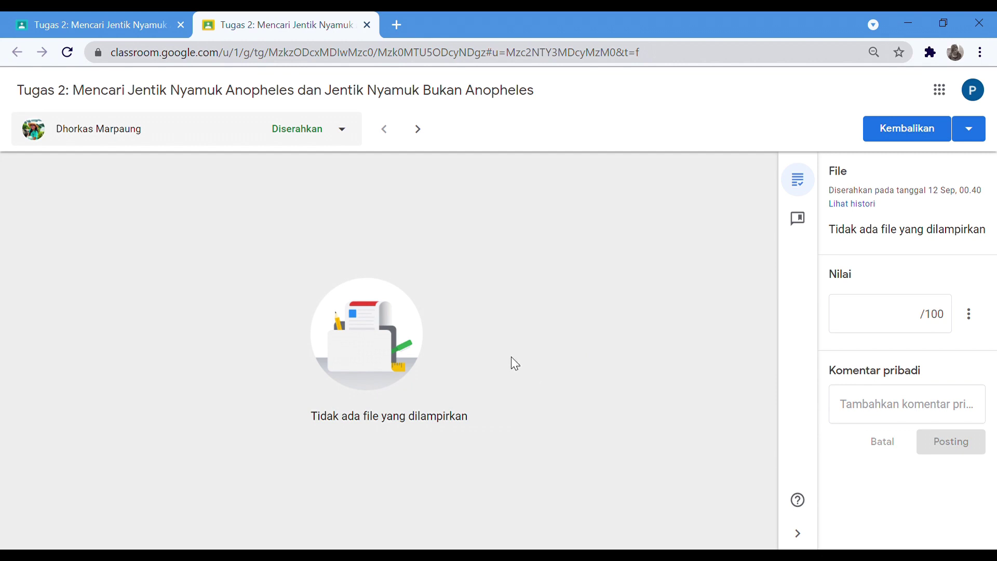
{"action": "left_click", "coordinate": [898, 411]}
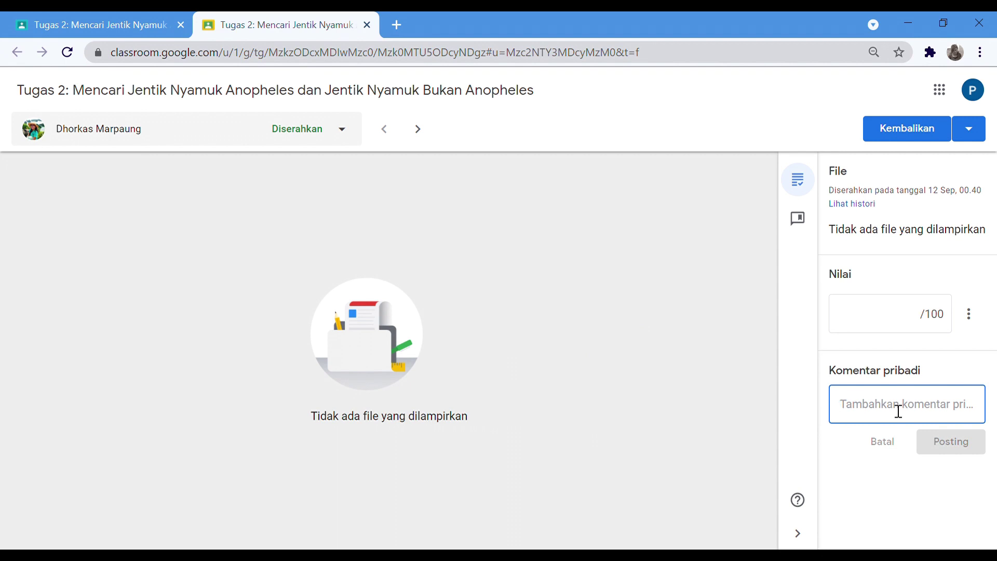
{"action": "type", "text": "M"}
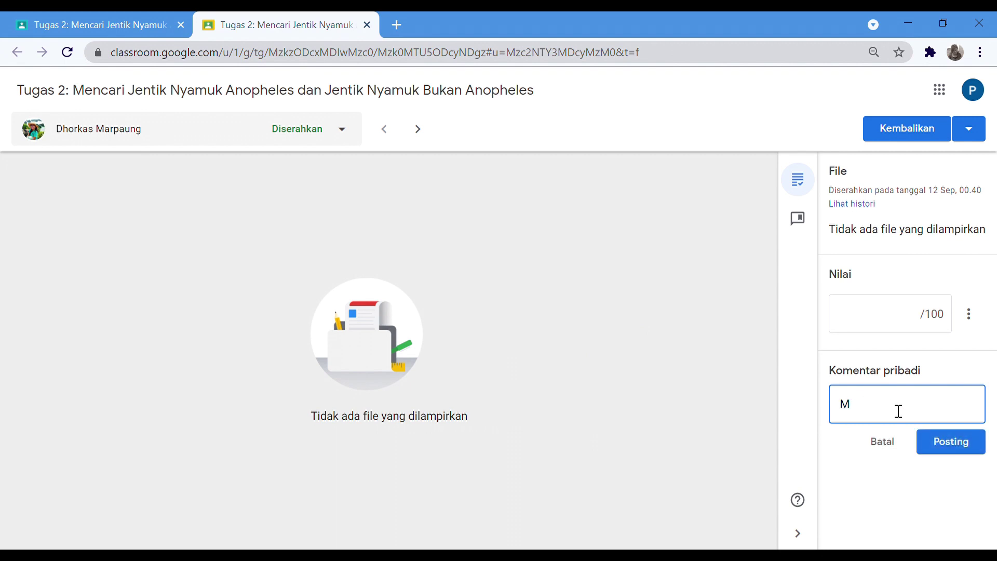
{"action": "type", "text": "ohon dapat mengir"}
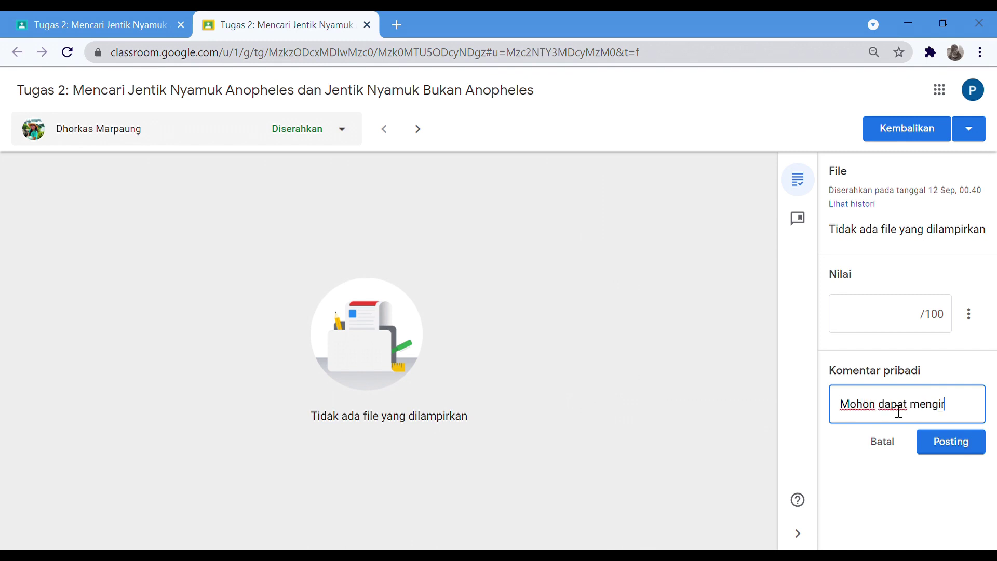
{"action": "type", "text": "imkan file"}
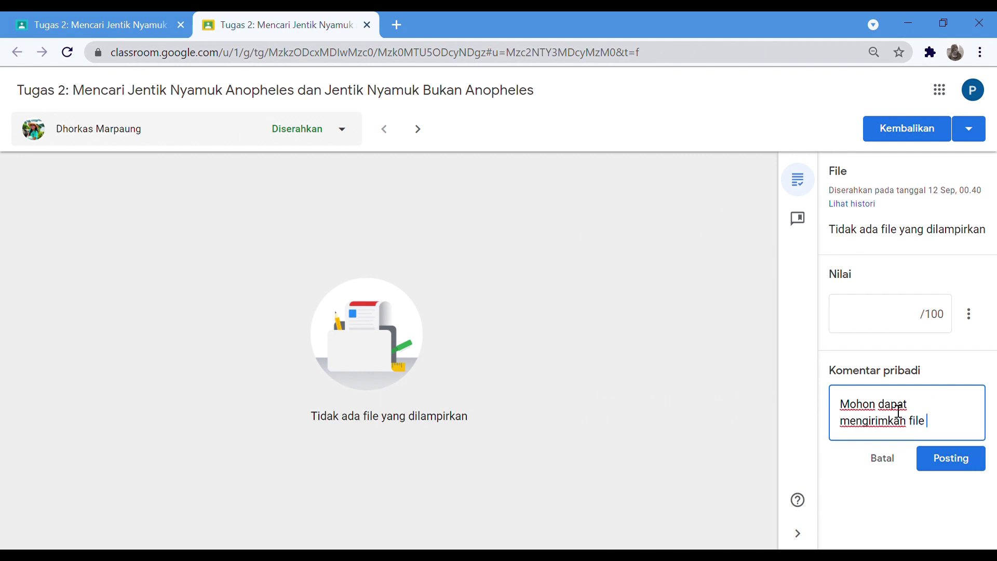
{"action": "type", "text": " tugas yang t"}
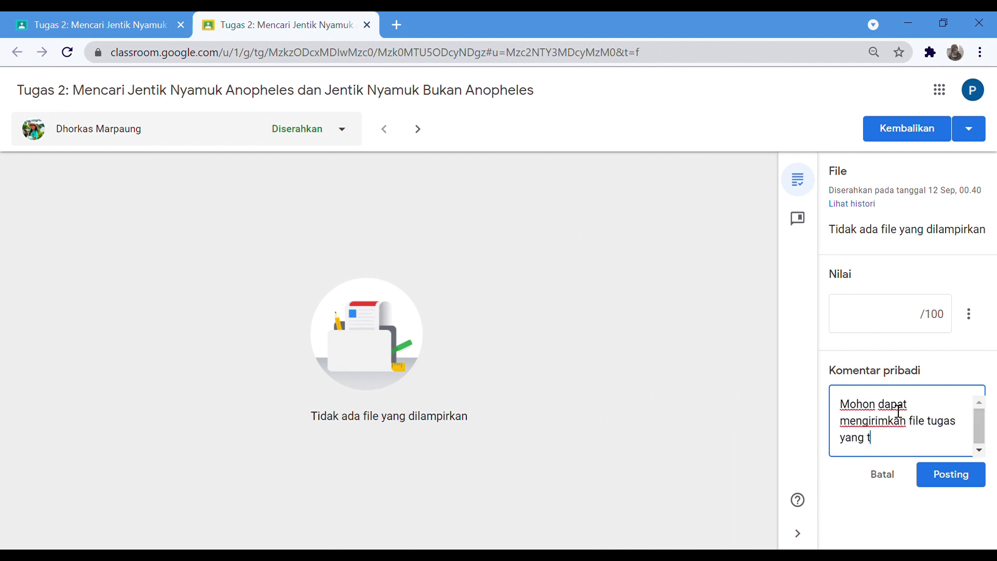
{"action": "type", "text": "elah dikerjakan."}
{"action": "left_click", "coordinate": [940, 474]}
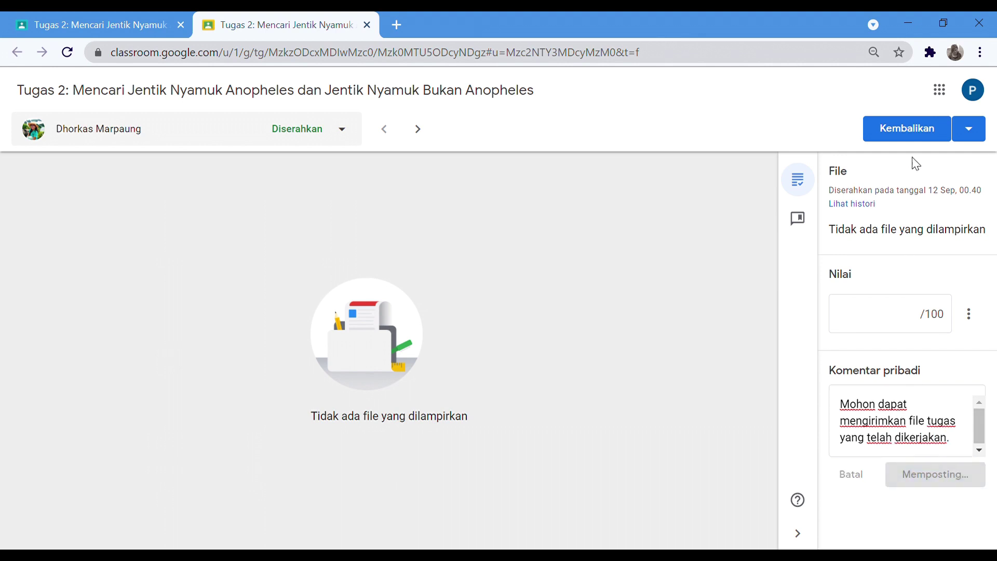
{"action": "left_click", "coordinate": [929, 141]}
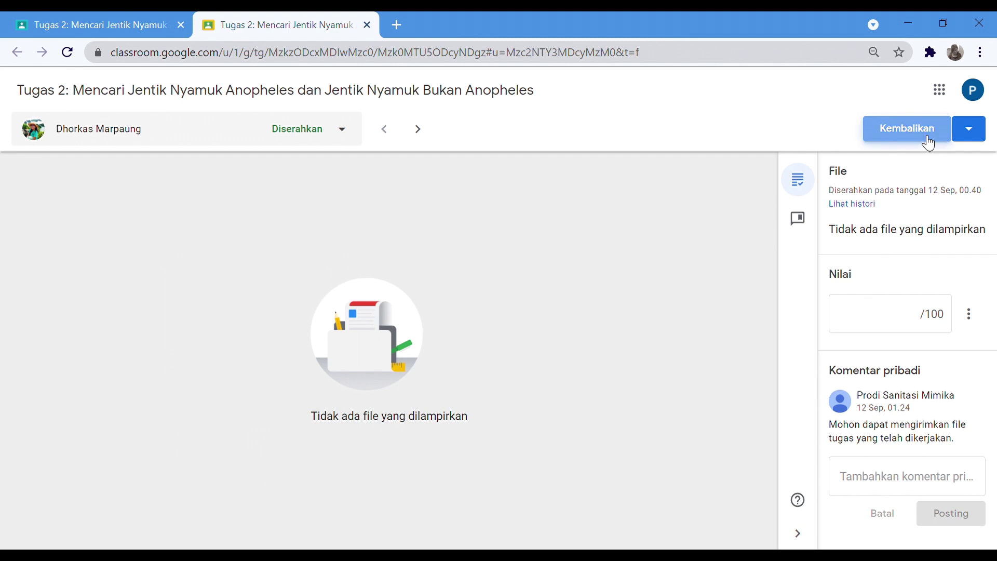
{"action": "left_click", "coordinate": [647, 362]}
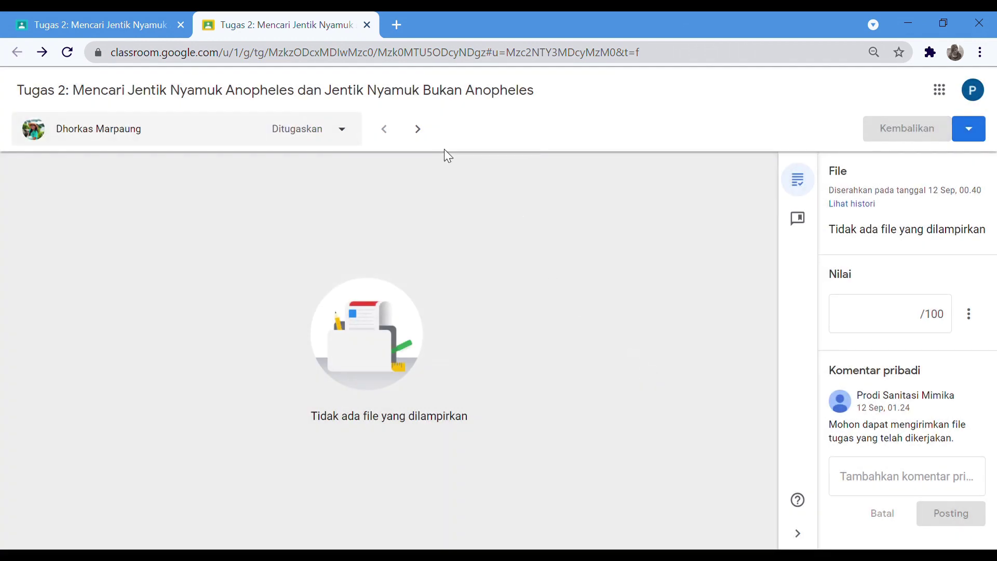
Examine the other student's Tugas 2 attachments: the PDF of Anopheles larvae and the photo of non-Anopheles larvae
{"action": "left_click", "coordinate": [419, 132]}
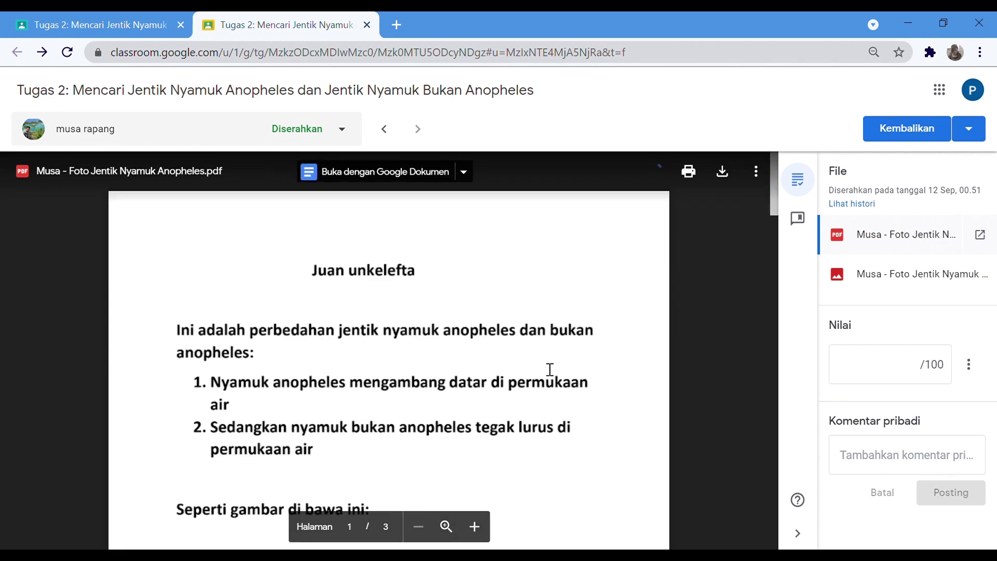
{"action": "scroll", "coordinate": [550, 369], "scroll_direction": "down", "scroll_amount": 8}
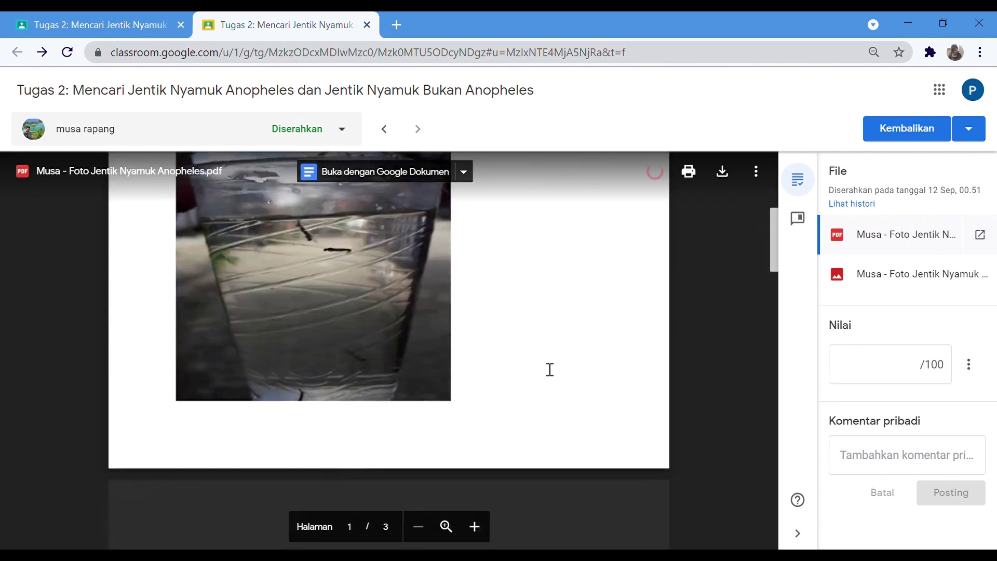
{"action": "scroll", "coordinate": [550, 369], "scroll_direction": "down", "scroll_amount": 6}
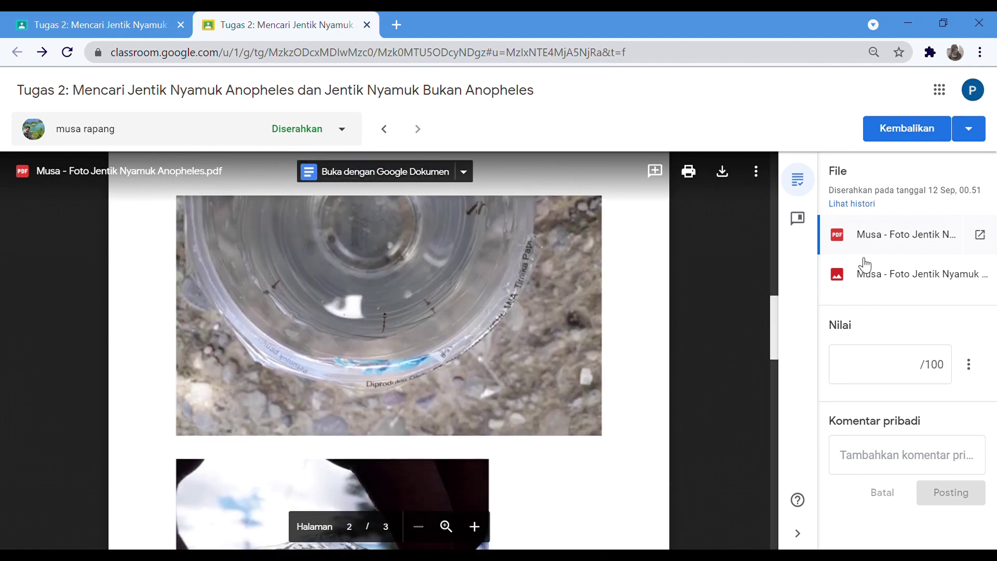
{"action": "left_click", "coordinate": [876, 283]}
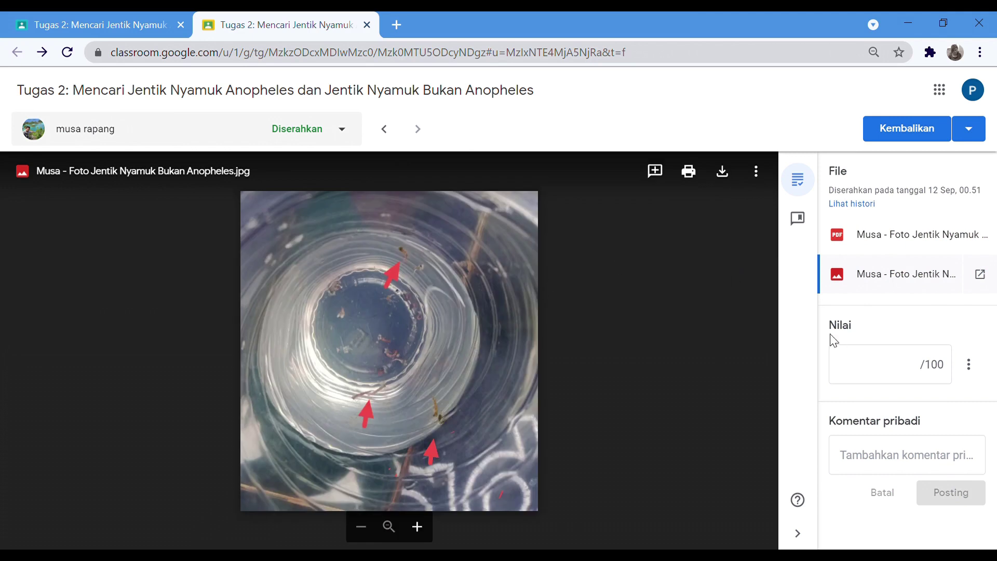
{"action": "left_click", "coordinate": [980, 274]}
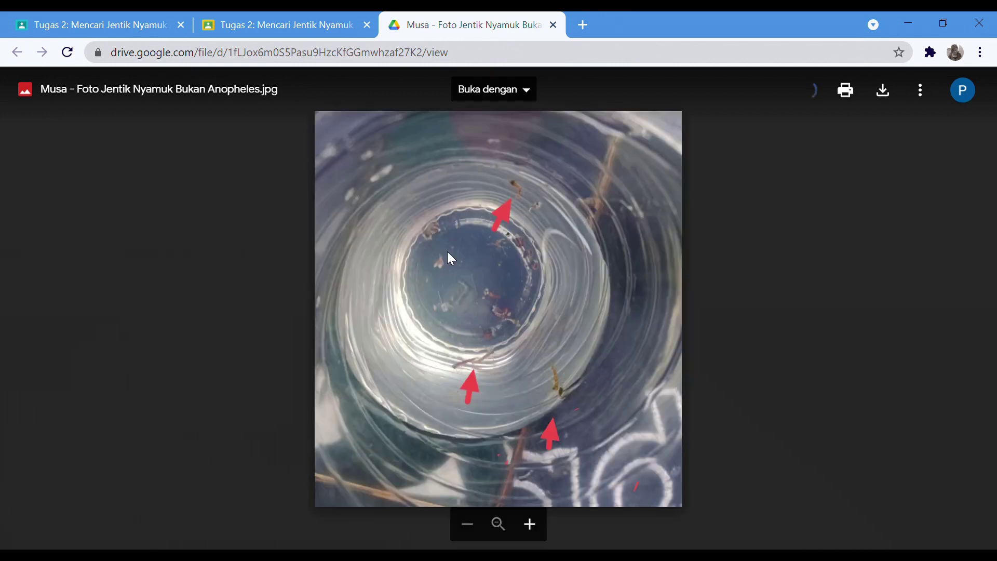
{"action": "left_click", "coordinate": [306, 11]}
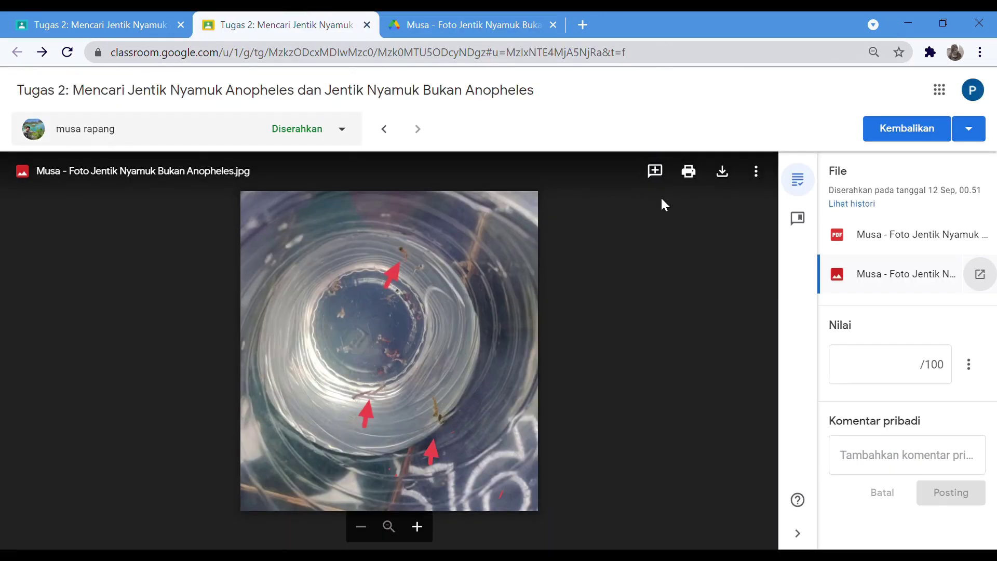
{"action": "left_click", "coordinate": [857, 239]}
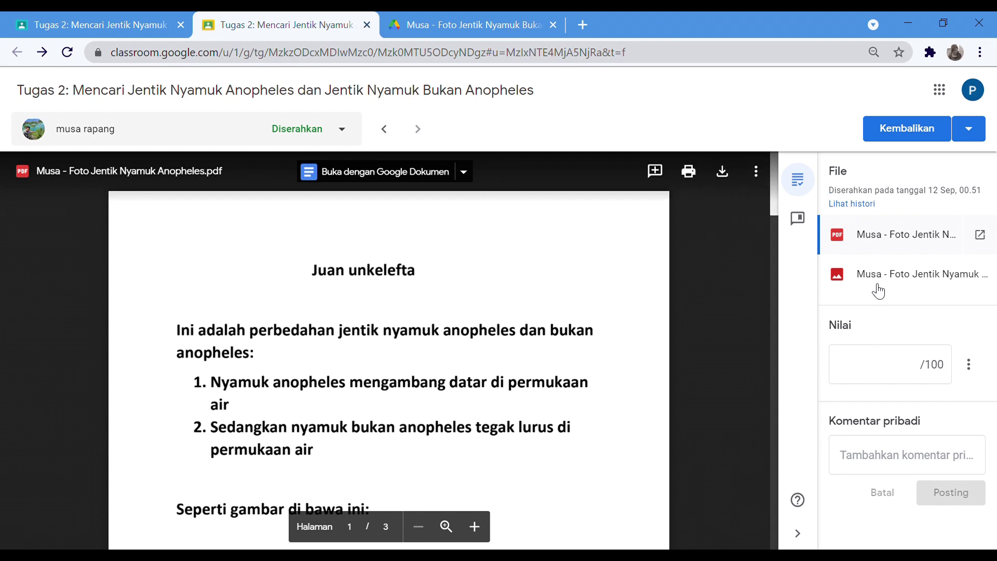
Grade the Tugas 2 submission with the PDF and photo 100 and return it to the student
{"action": "left_click", "coordinate": [918, 373]}
{"action": "type", "text": "100"}
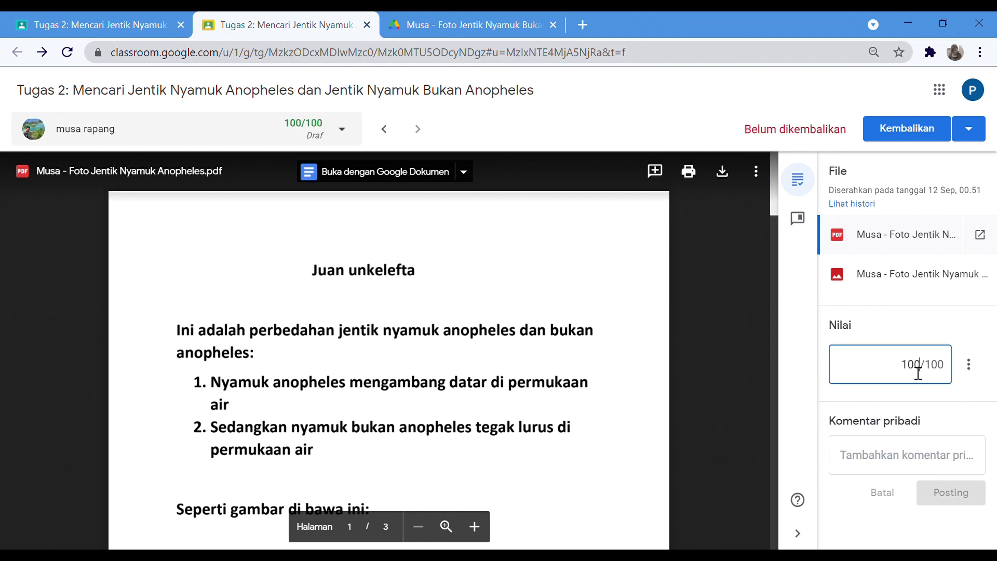
{"action": "key", "text": "Tab"}
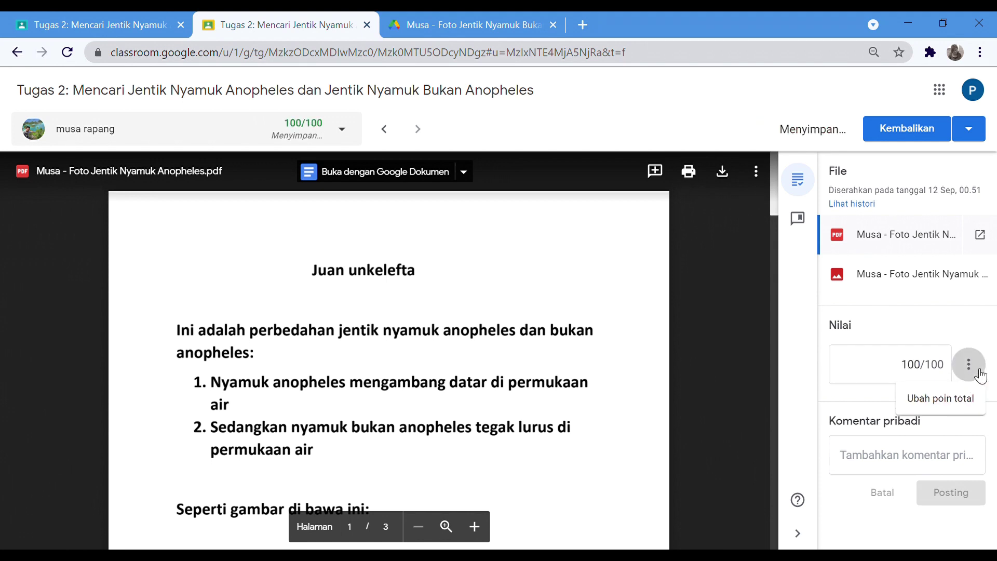
{"action": "left_click", "coordinate": [934, 129]}
{"action": "left_click", "coordinate": [640, 360]}
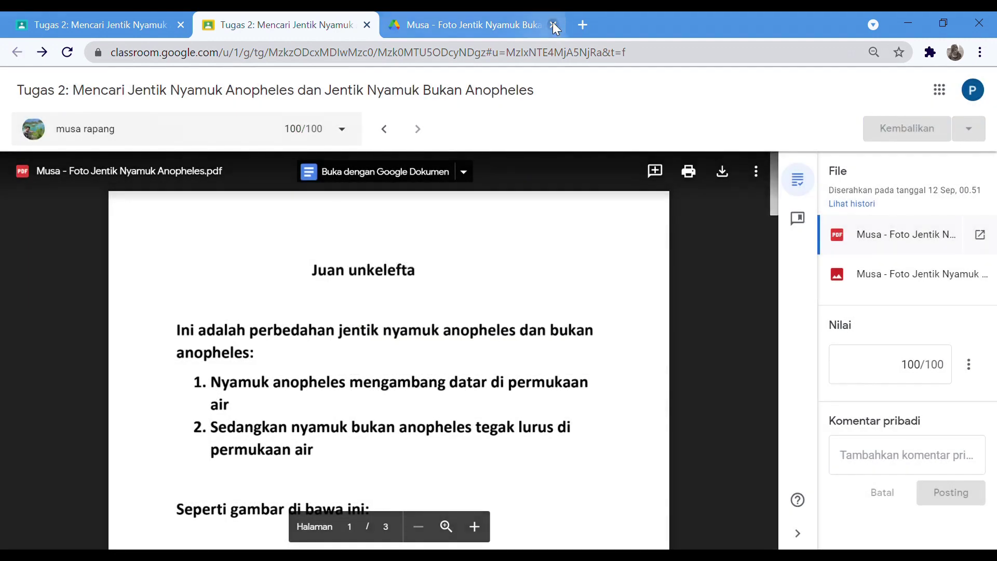
Close the photo and the submission viewer, and open Tugas 3: Jurnal Pembelajaran terkait Vektor Malaria from the list of work to review
{"action": "left_click", "coordinate": [552, 22]}
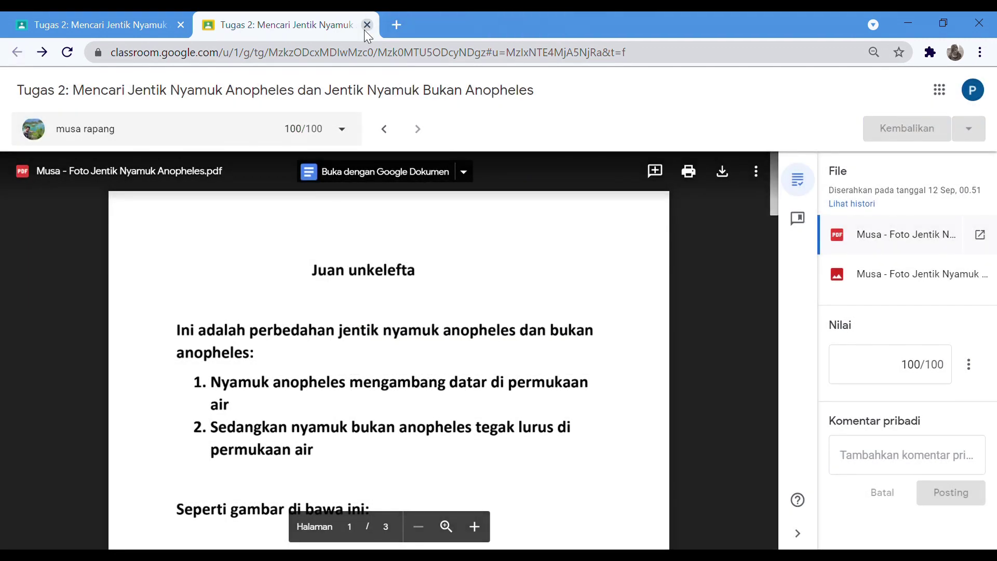
{"action": "left_click", "coordinate": [365, 27]}
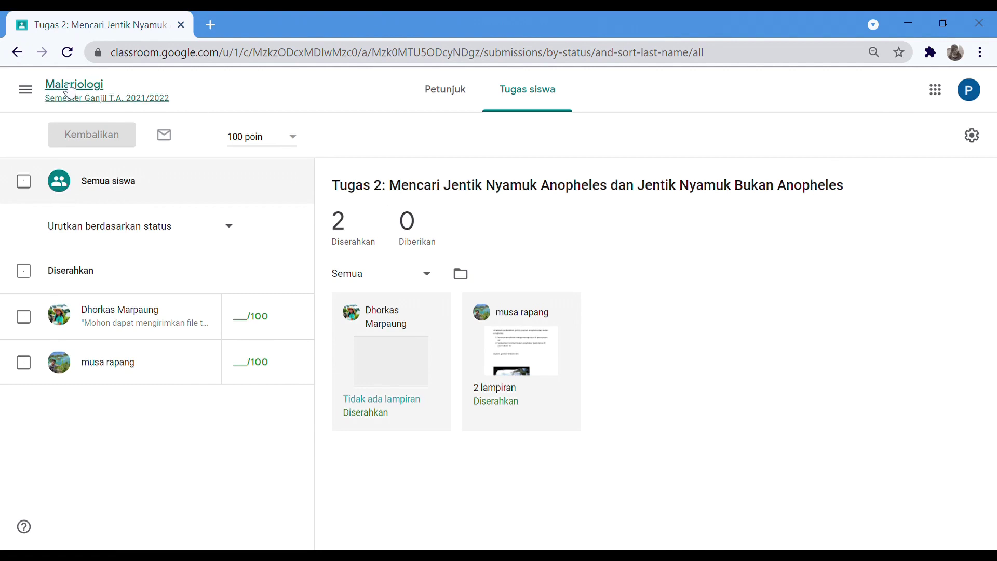
{"action": "left_click", "coordinate": [35, 96]}
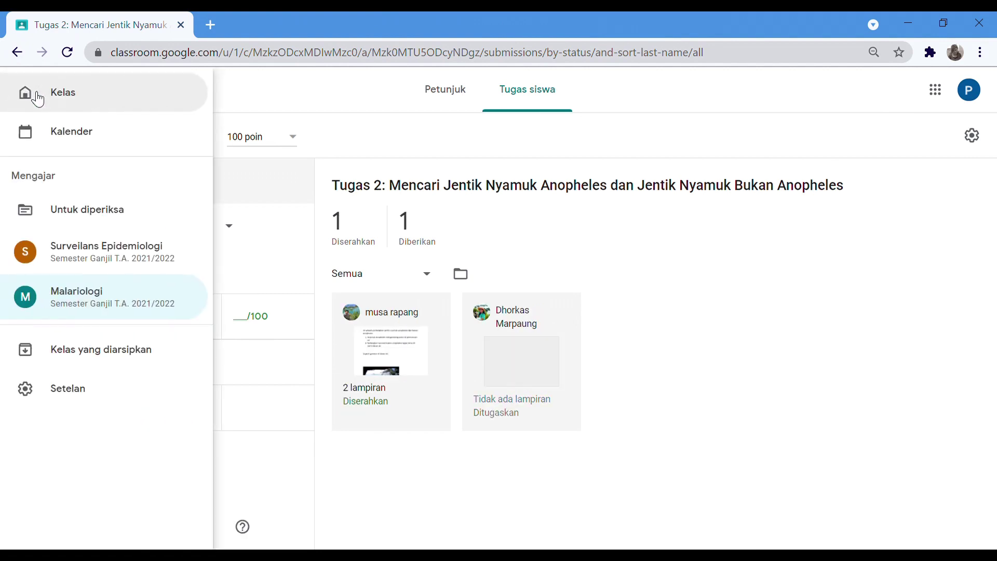
{"action": "left_click", "coordinate": [121, 212]}
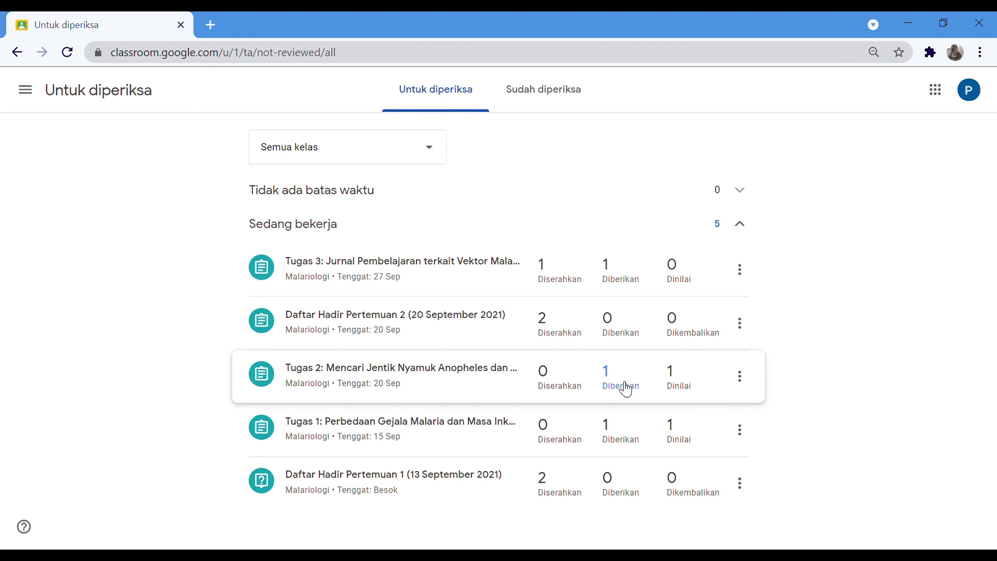
{"action": "left_click", "coordinate": [510, 282]}
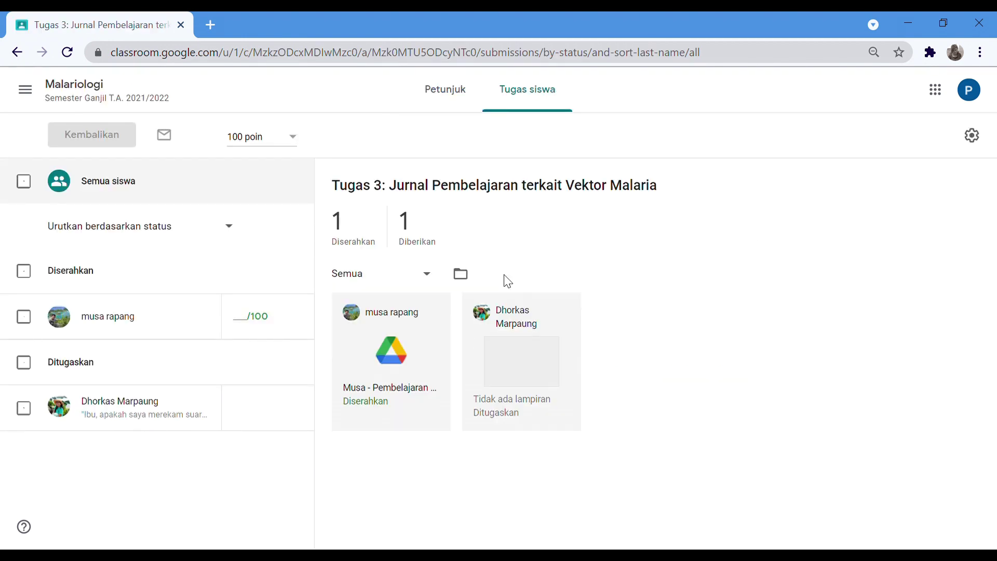
Open the turned-in Tugas 3 submission and briefly play its attached MP3 recording, then pause it
{"action": "left_click", "coordinate": [414, 394]}
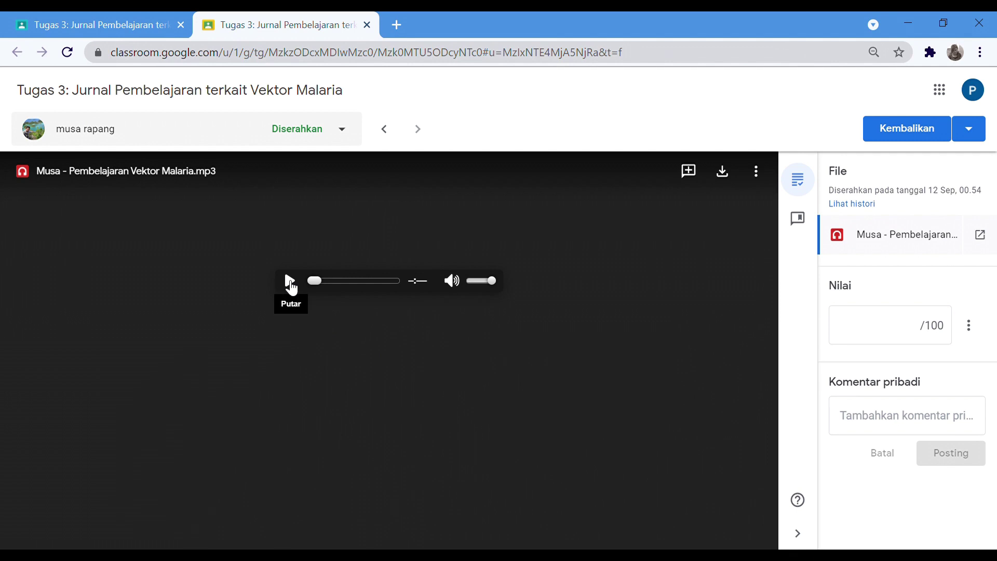
{"action": "left_click", "coordinate": [290, 281]}
{"action": "left_click", "coordinate": [290, 281]}
{"action": "left_click", "coordinate": [291, 281]}
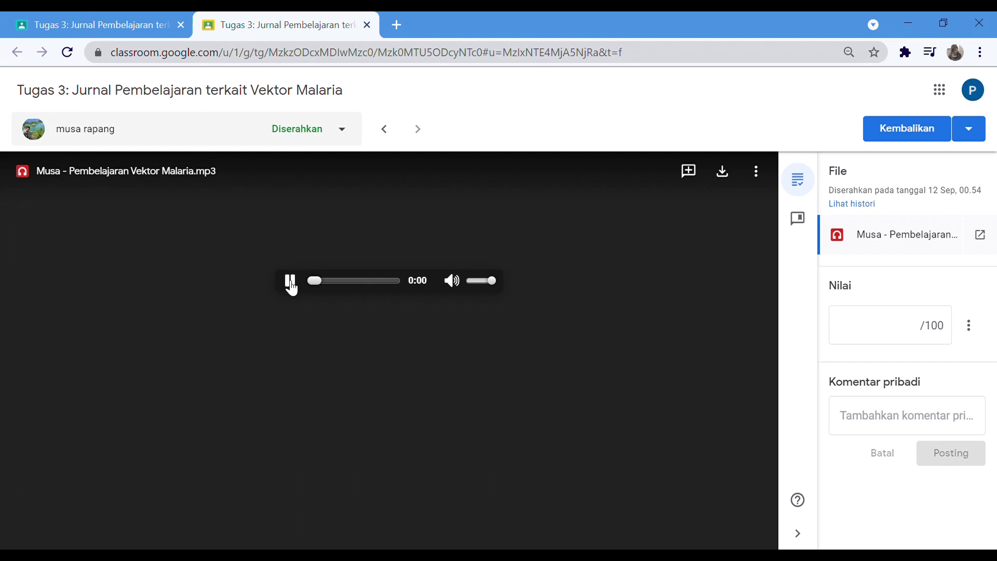
{"action": "left_click", "coordinate": [295, 281]}
Grade the Tugas 3 submission with the MP3 recording 90 and return it to the student
{"action": "left_click", "coordinate": [927, 335]}
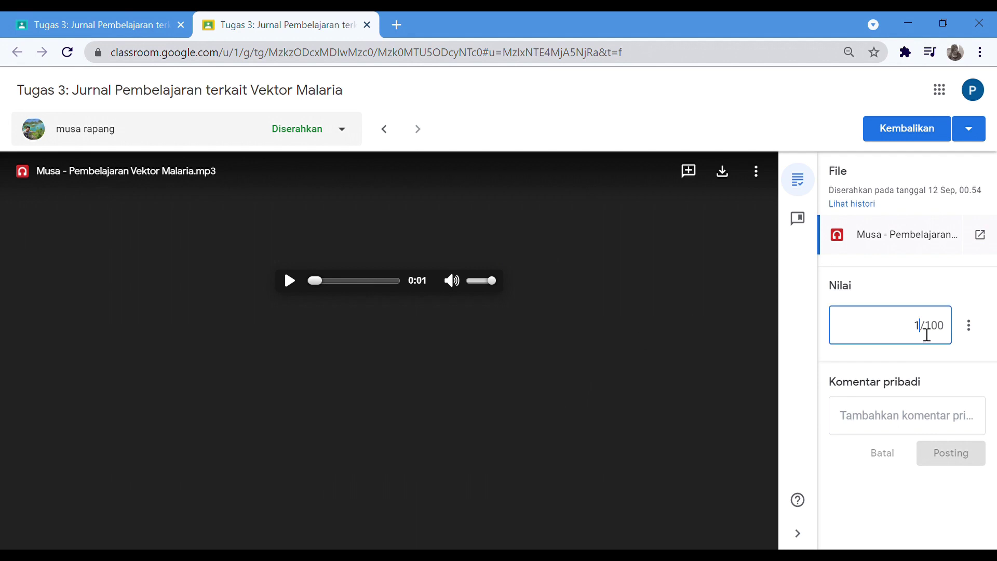
{"action": "type", "text": "100"}
{"action": "key", "text": "BackSpace"}
{"action": "key", "text": "BackSpace"}
{"action": "key", "text": "BackSpace"}
{"action": "type", "text": "90"}
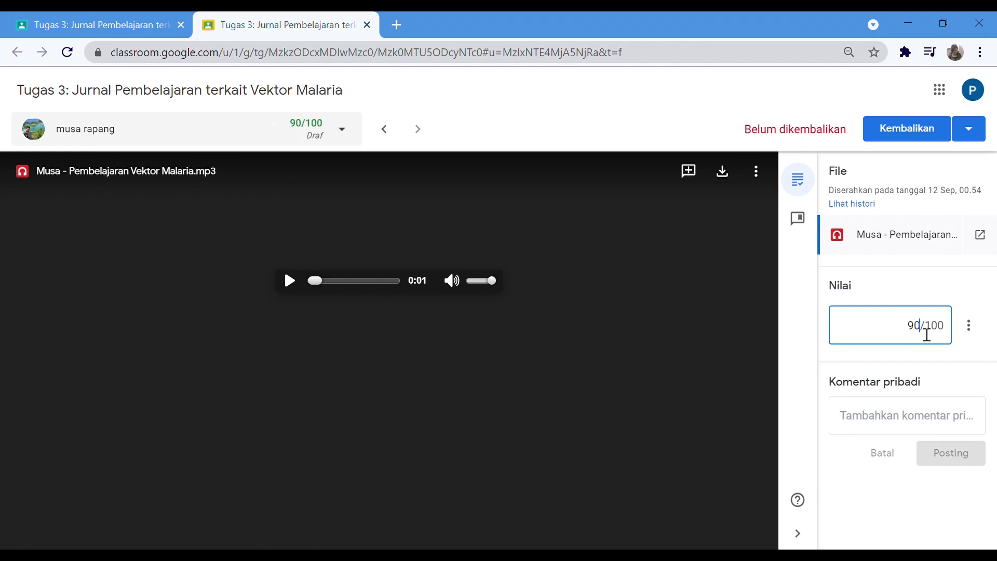
{"action": "left_click", "coordinate": [958, 296]}
{"action": "left_click", "coordinate": [920, 136]}
{"action": "left_click", "coordinate": [654, 367]}
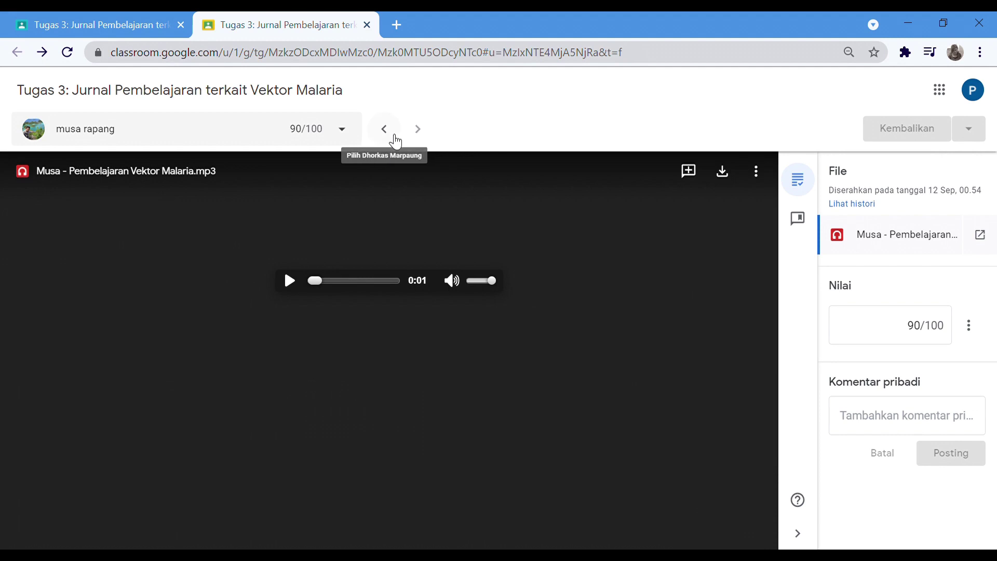
Reply to the other student's Tugas 3 question with the private comment "Silahkan merekam suara saja dalam bentuk MP3." and close the submission viewer
{"action": "left_click", "coordinate": [393, 139]}
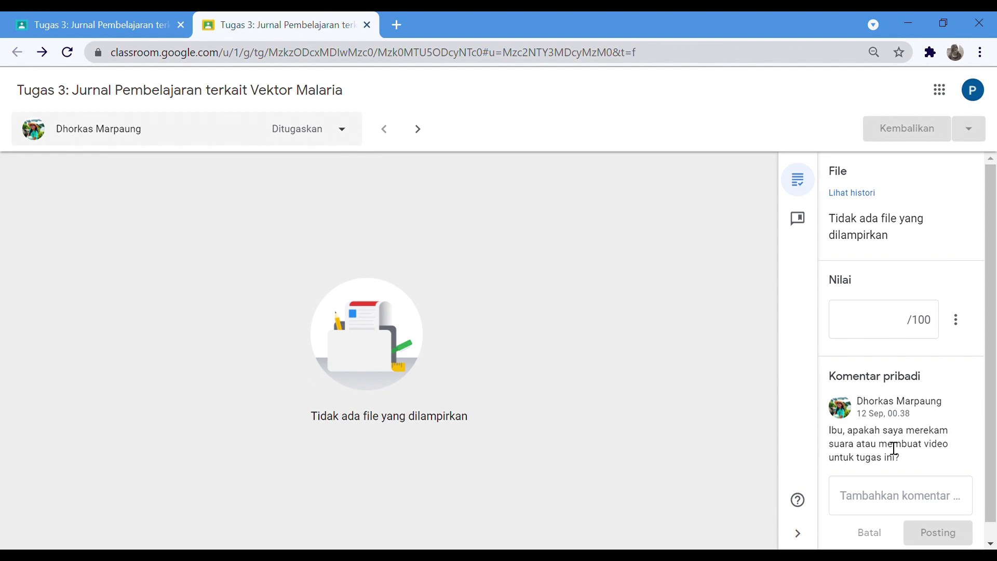
{"action": "scroll", "coordinate": [898, 454], "scroll_direction": "down", "scroll_amount": 1}
{"action": "left_click", "coordinate": [919, 485]}
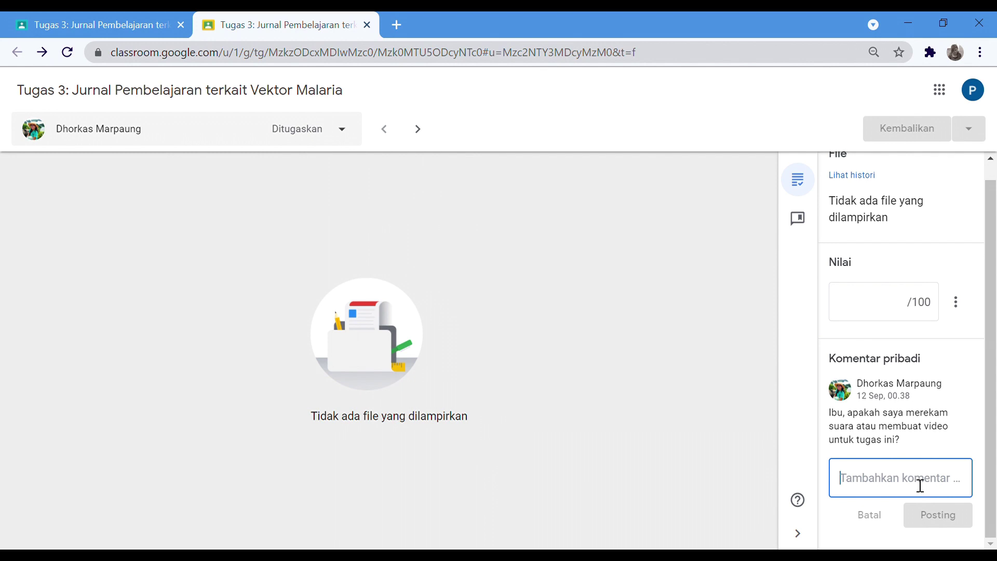
{"action": "type", "text": "Silahkan merekam su"}
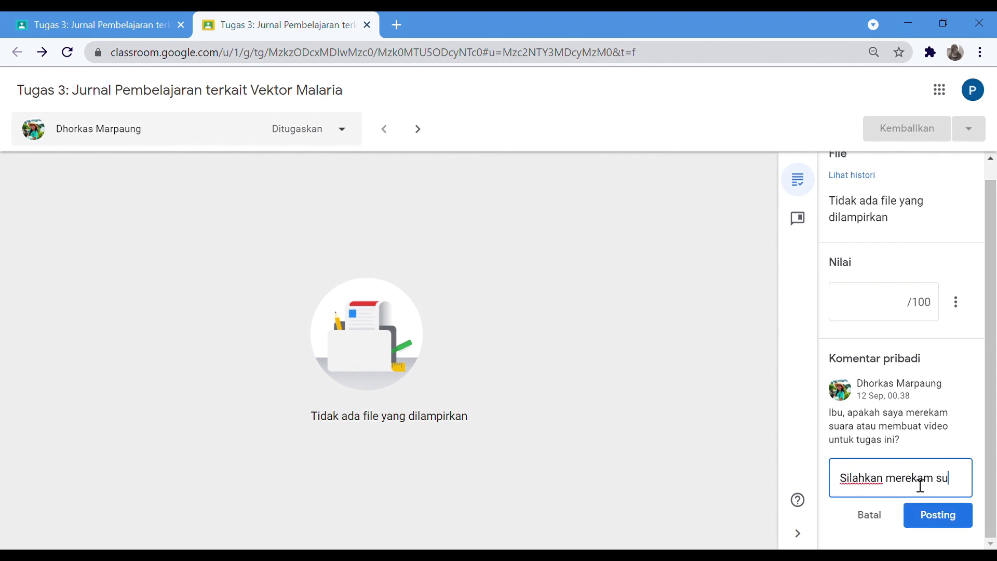
{"action": "type", "text": "ara saja dalam bentuk MP3."}
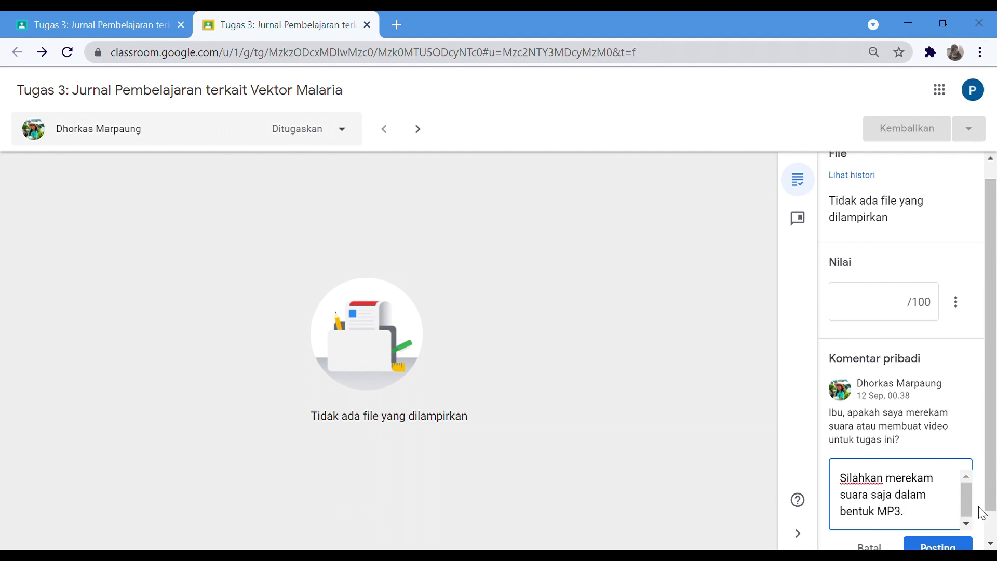
{"action": "scroll", "coordinate": [982, 512], "scroll_direction": "down", "scroll_amount": 1}
{"action": "left_click", "coordinate": [949, 516]}
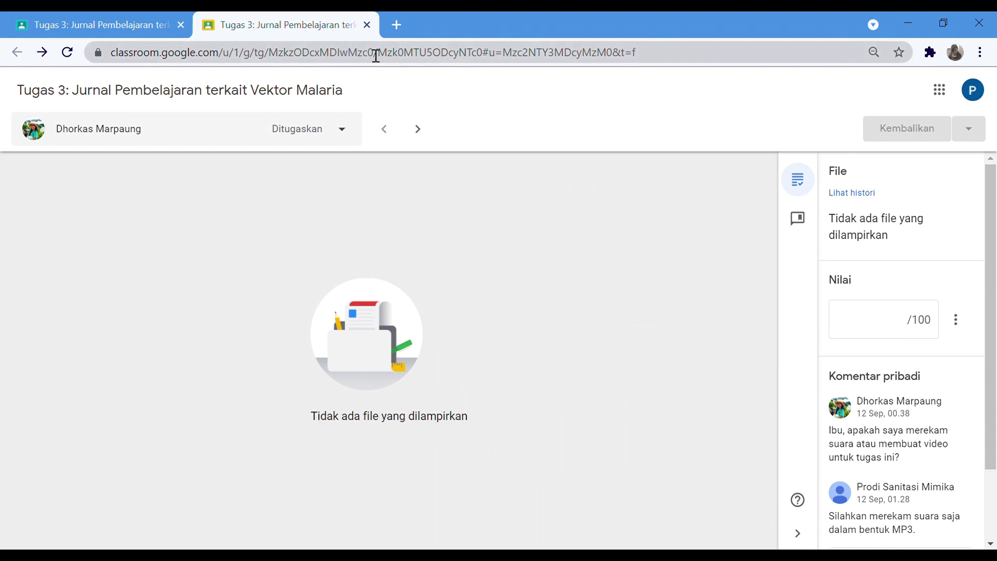
{"action": "left_click", "coordinate": [366, 27]}
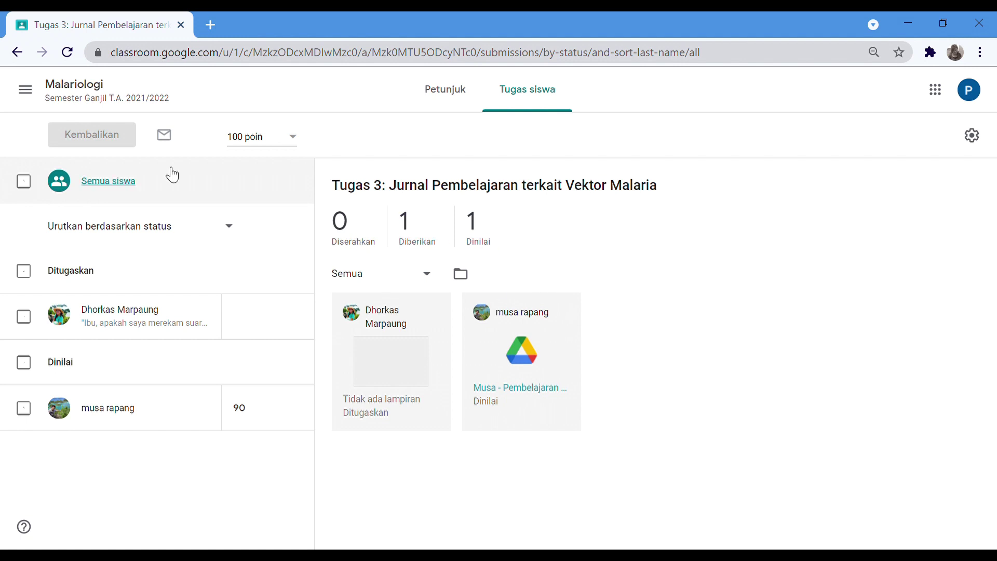
Open the Malariologi class gradebook and return both students' submissions for the Daftar Hadir due 20 Sep, without private comments
{"action": "left_click", "coordinate": [107, 99]}
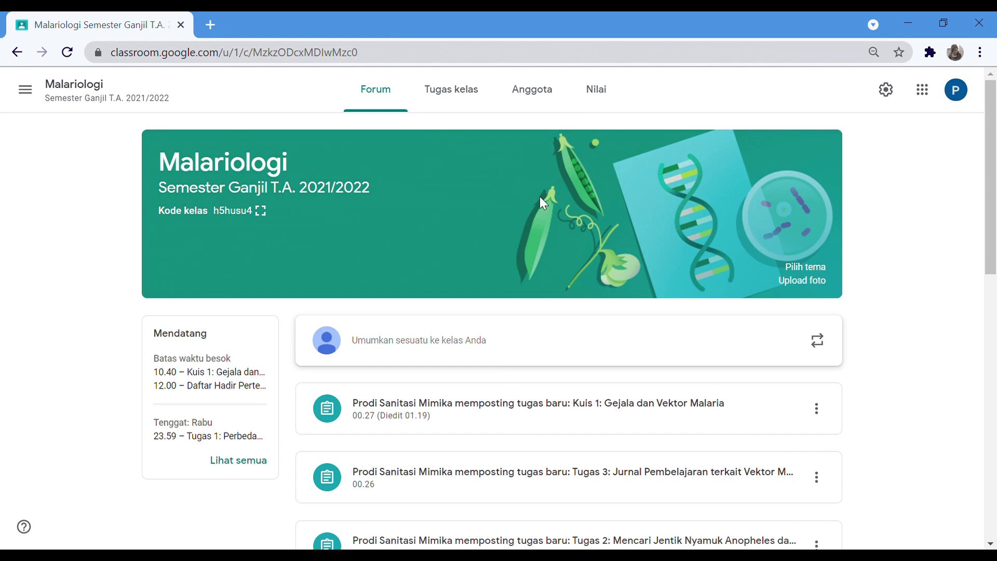
{"action": "left_click", "coordinate": [601, 98]}
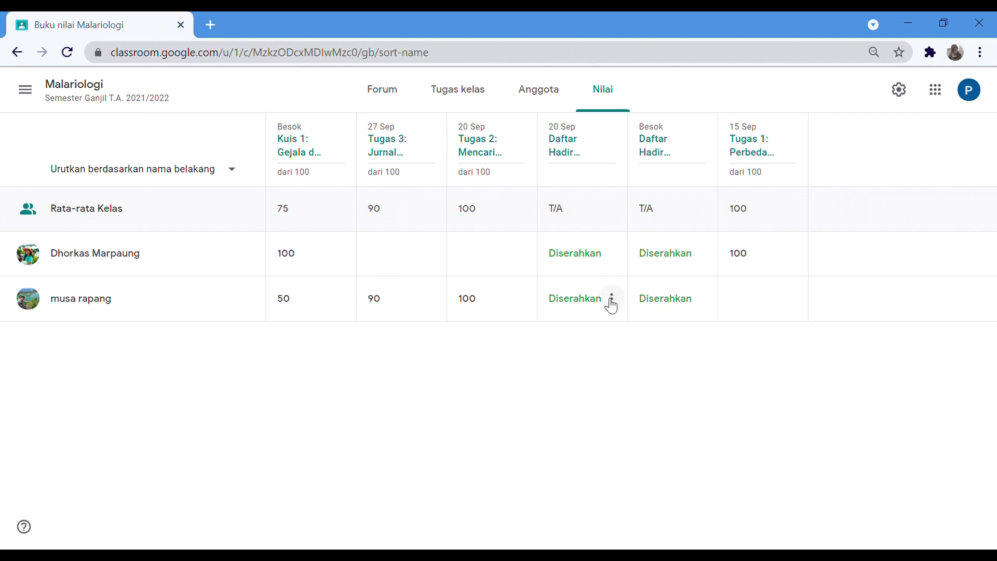
{"action": "left_click", "coordinate": [616, 261]}
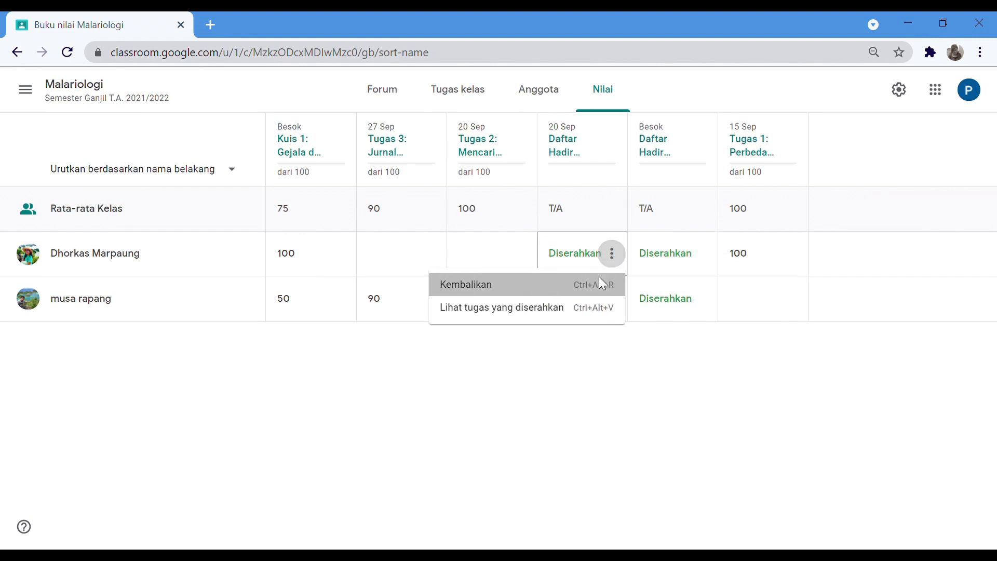
{"action": "left_click", "coordinate": [602, 283]}
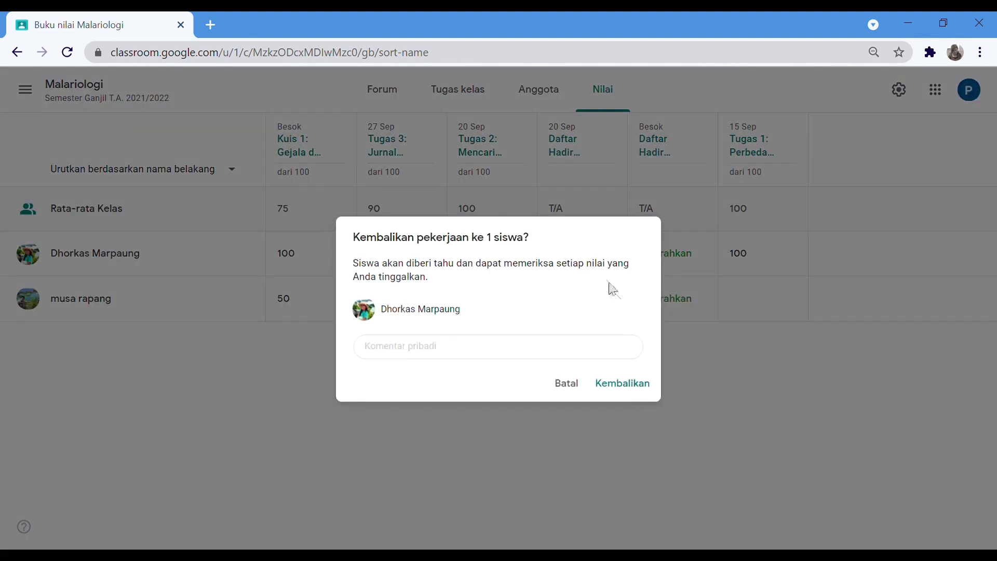
{"action": "left_click", "coordinate": [633, 386]}
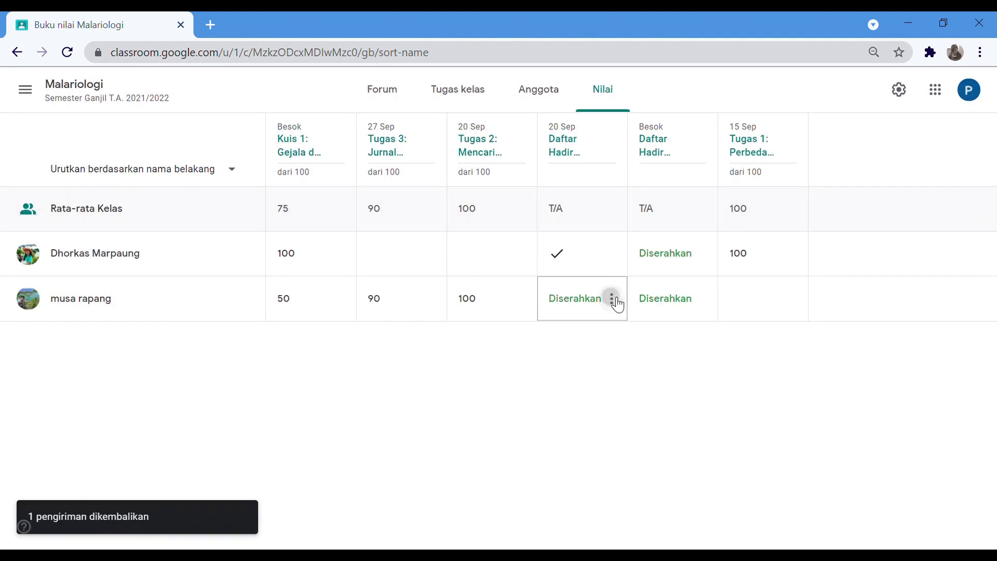
{"action": "left_click", "coordinate": [613, 300]}
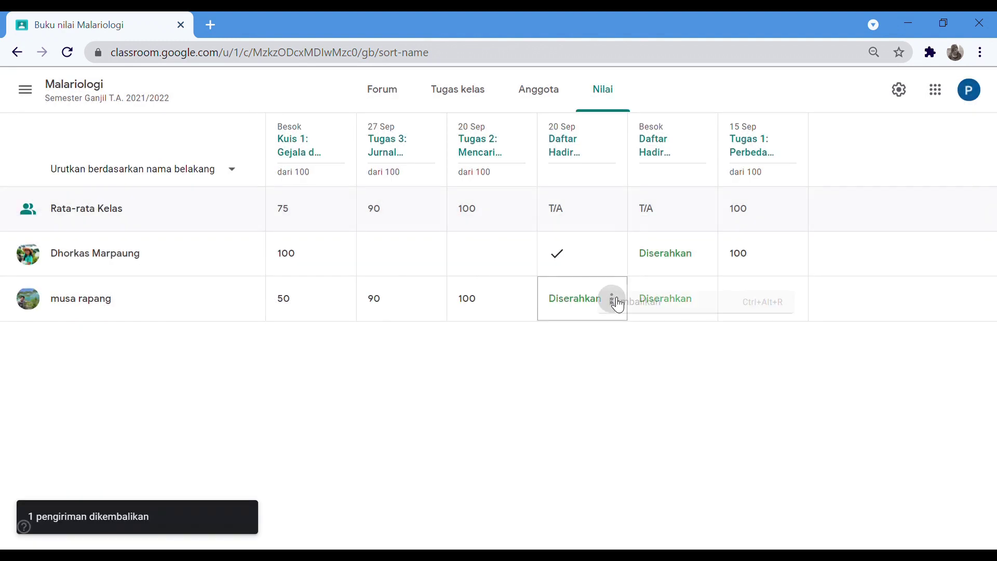
{"action": "left_click", "coordinate": [603, 336]}
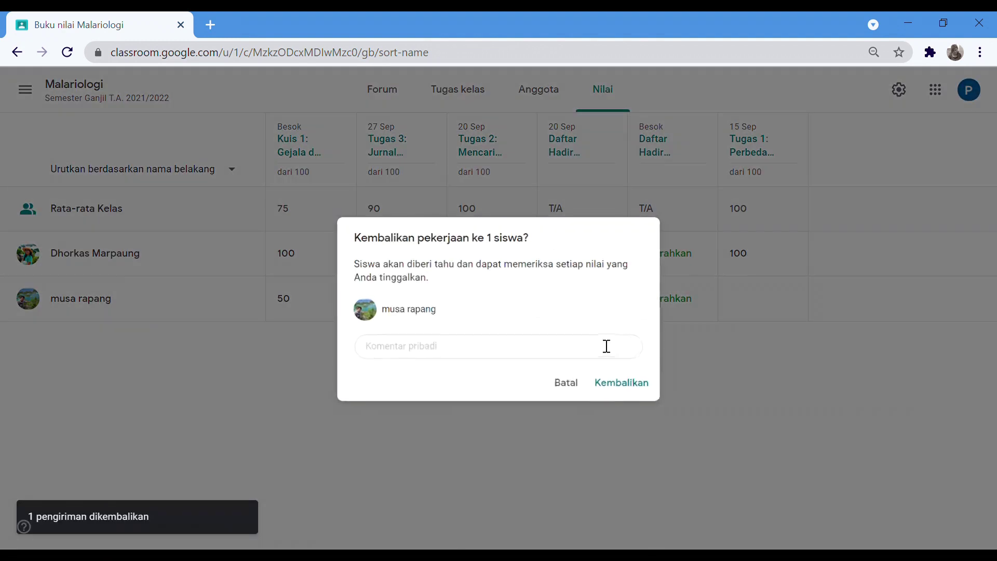
{"action": "left_click", "coordinate": [616, 384]}
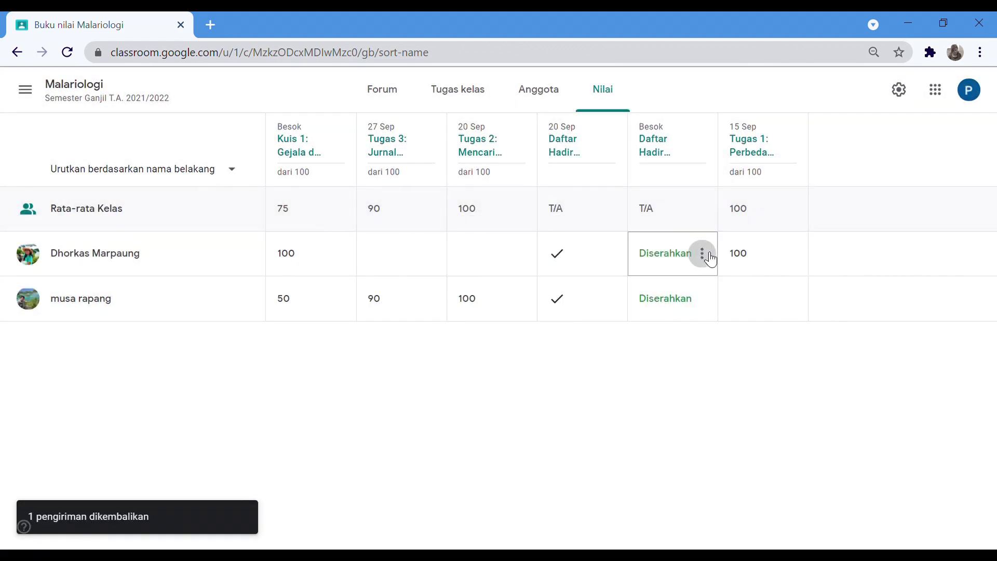
Return both students' submissions for the Daftar Hadir due tomorrow (Besok), and open the list of work to review (Untuk diperiksa)
{"action": "left_click", "coordinate": [702, 253]}
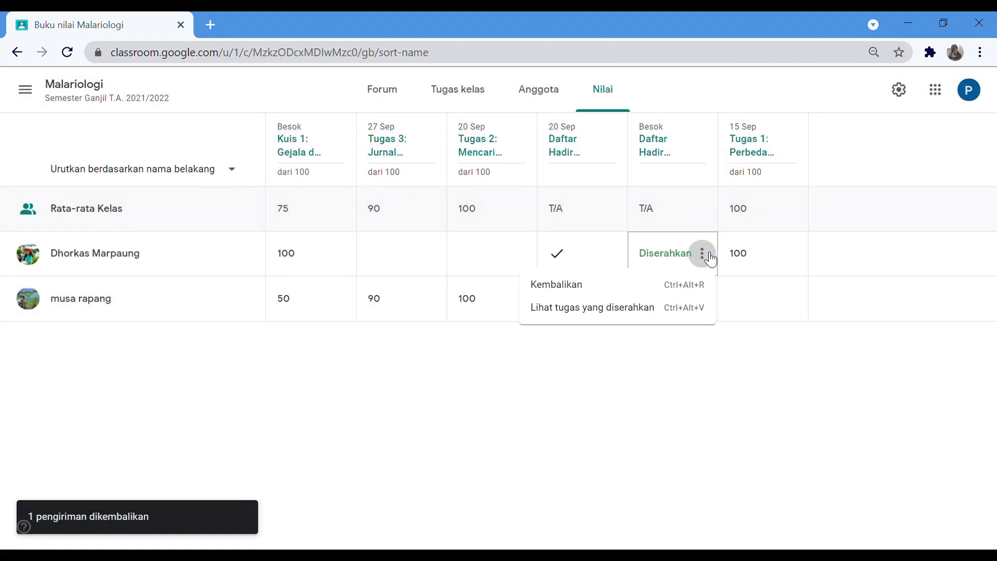
{"action": "left_click", "coordinate": [677, 286]}
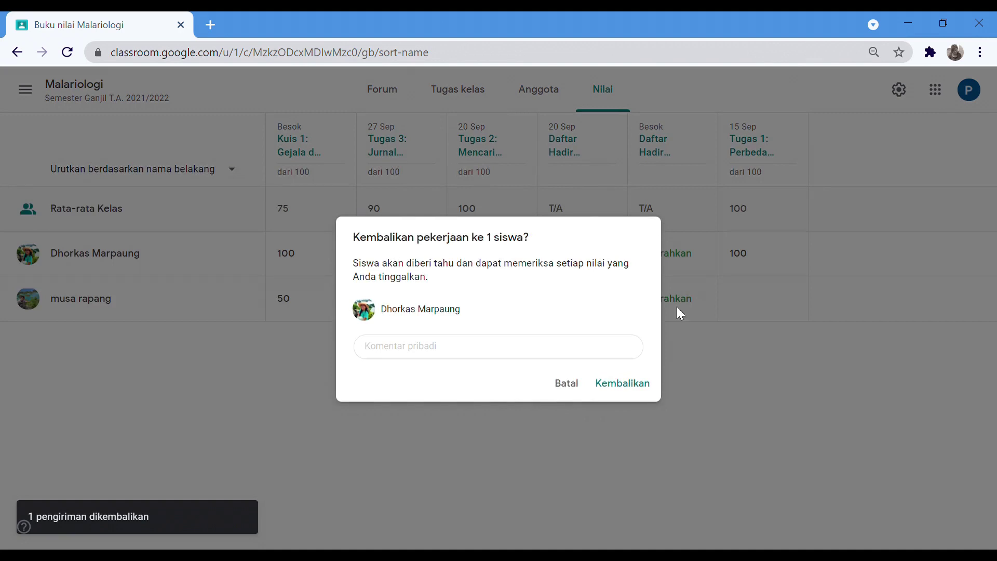
{"action": "left_click", "coordinate": [627, 382]}
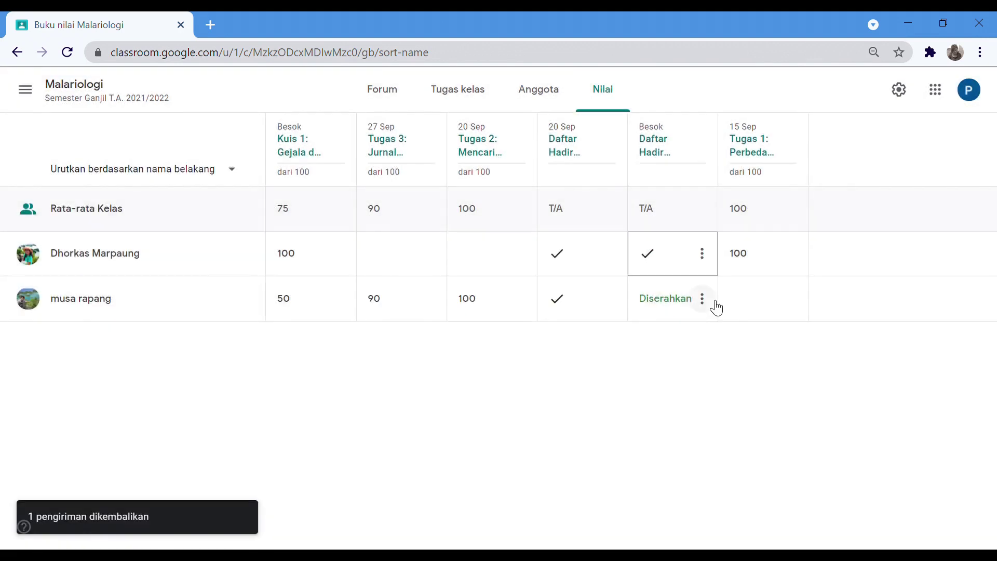
{"action": "left_click", "coordinate": [708, 303]}
{"action": "left_click", "coordinate": [675, 330]}
{"action": "left_click", "coordinate": [639, 383]}
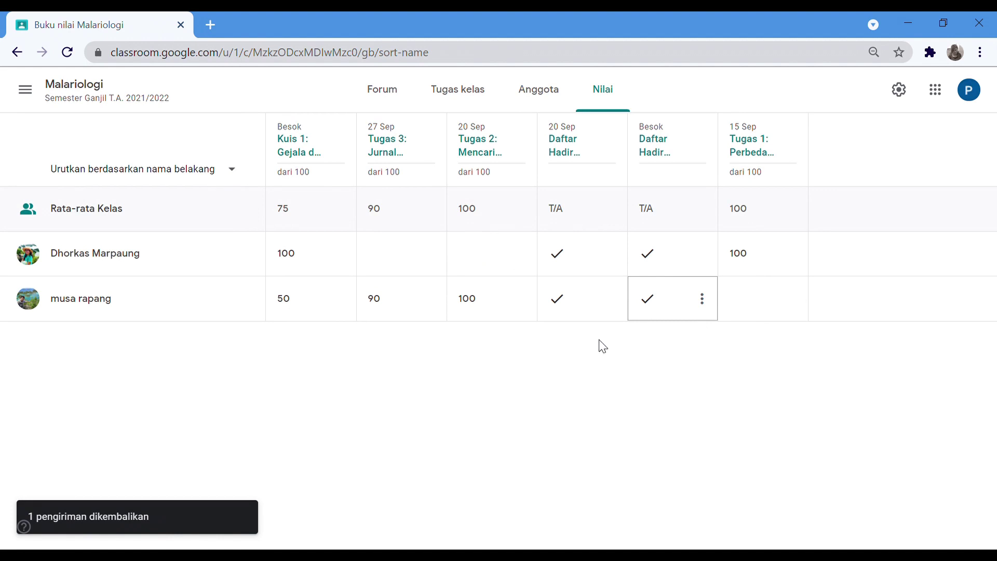
{"action": "left_click", "coordinate": [27, 92]}
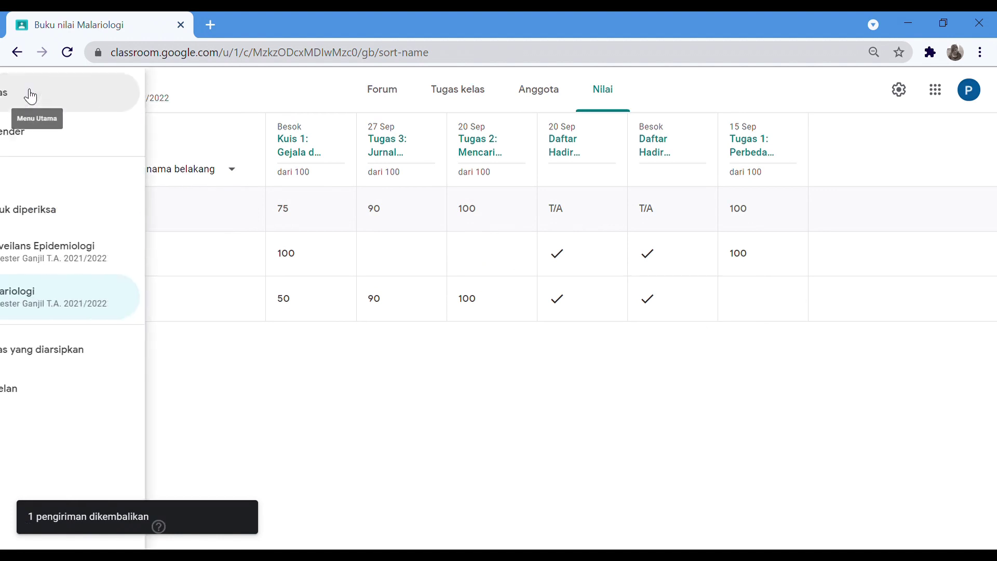
{"action": "left_click", "coordinate": [67, 210]}
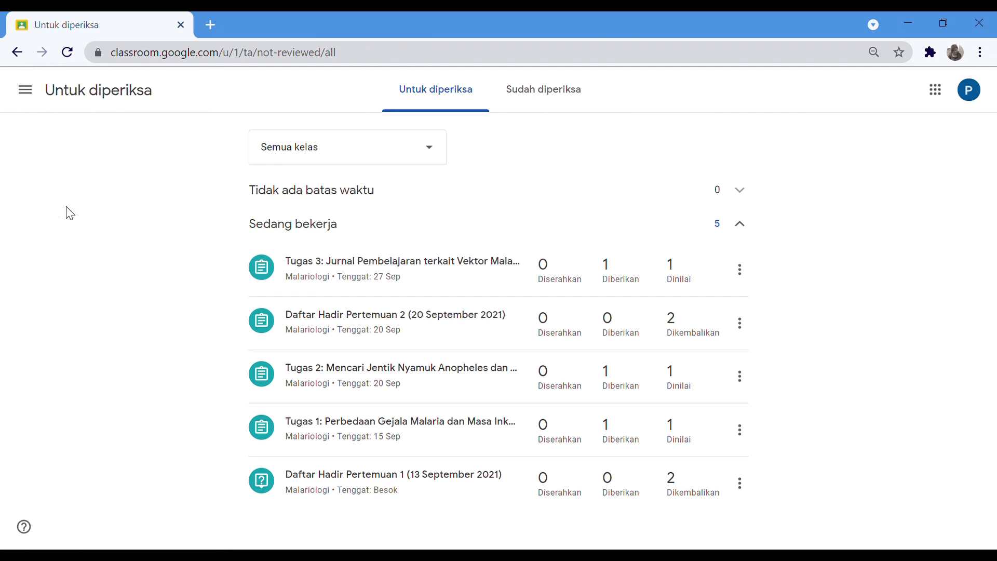